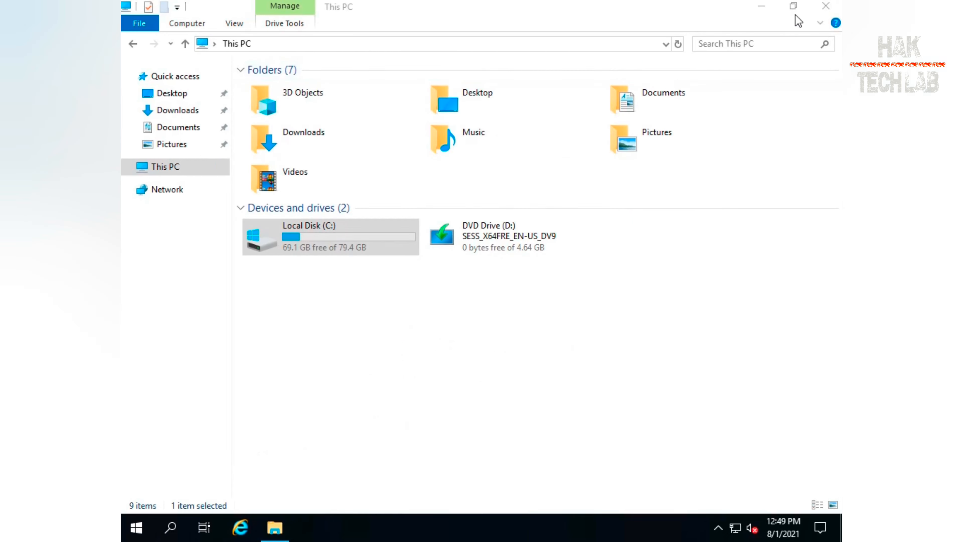
Close File Explorer, dismiss the Windows Admin Center notice and close Server Manager
{"action": "left_click", "coordinate": [825, 7]}
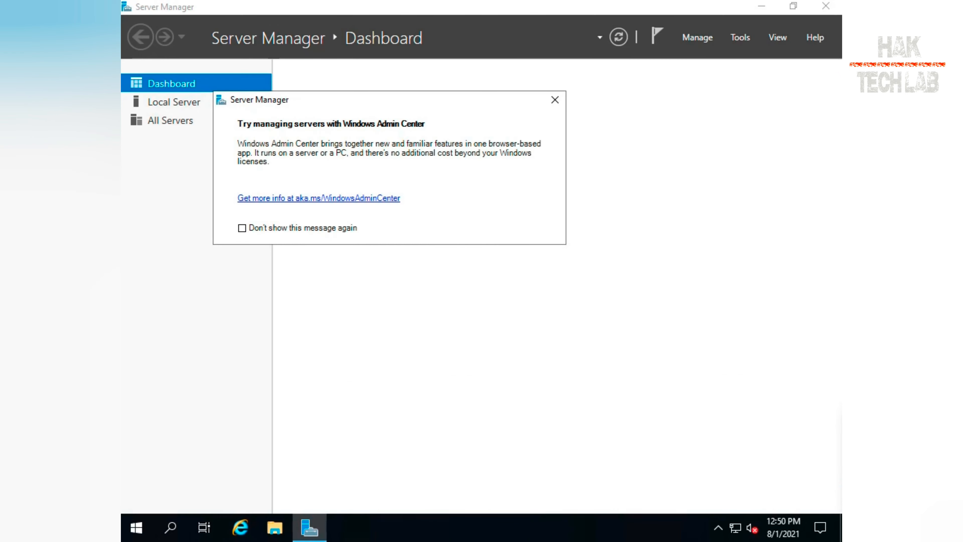
{"action": "left_click", "coordinate": [555, 100]}
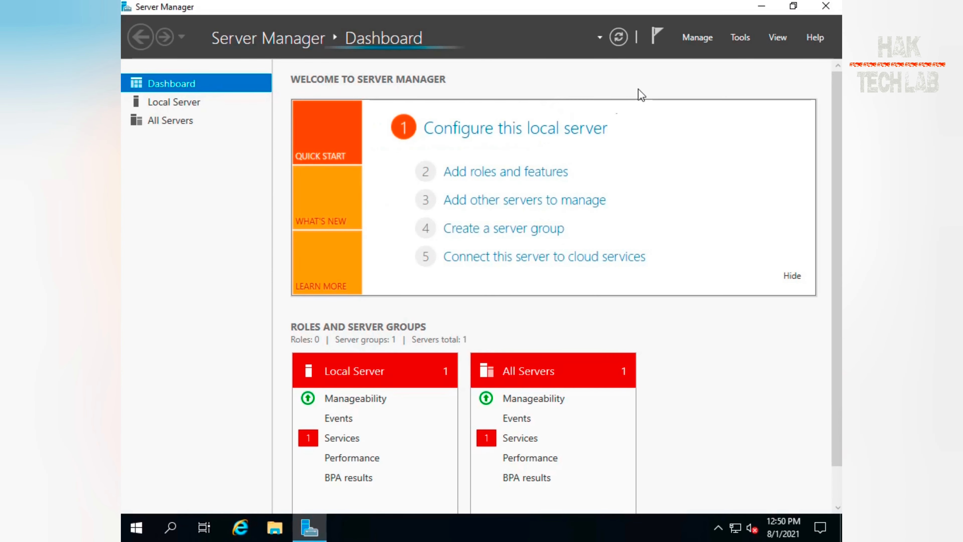
{"action": "left_click", "coordinate": [827, 6]}
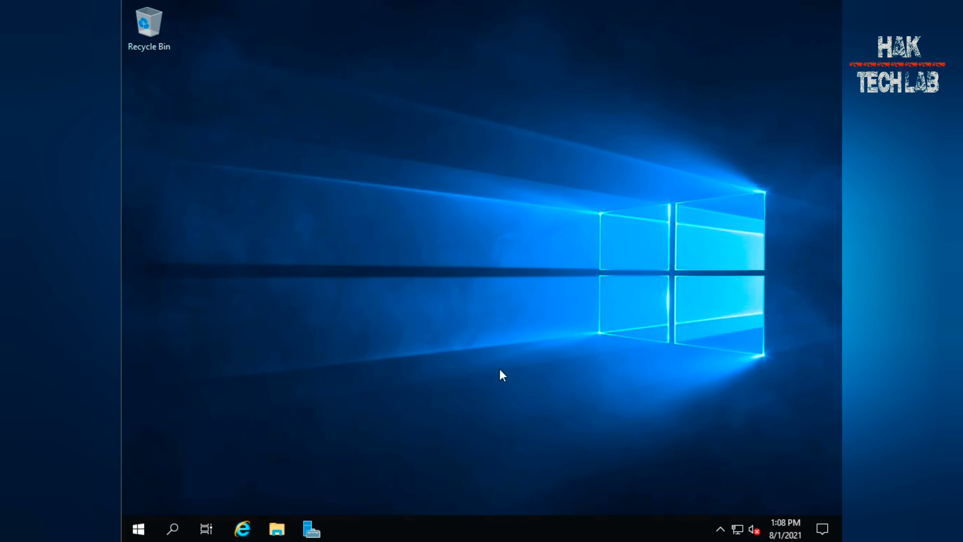
Open This PC and launch the VMware Tools setup from the DVD drive
{"action": "left_click", "coordinate": [277, 528]}
{"action": "left_click", "coordinate": [168, 168]}
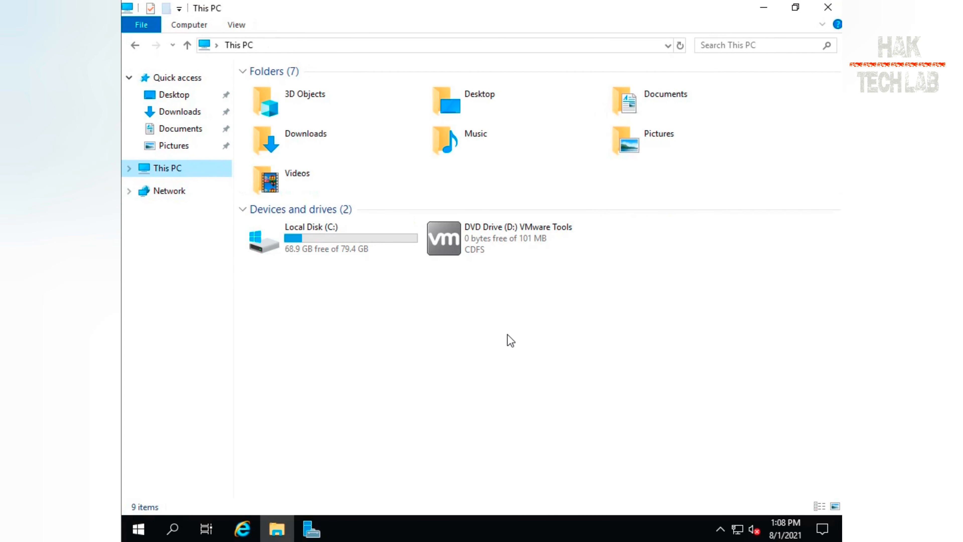
{"action": "double_click", "coordinate": [477, 231]}
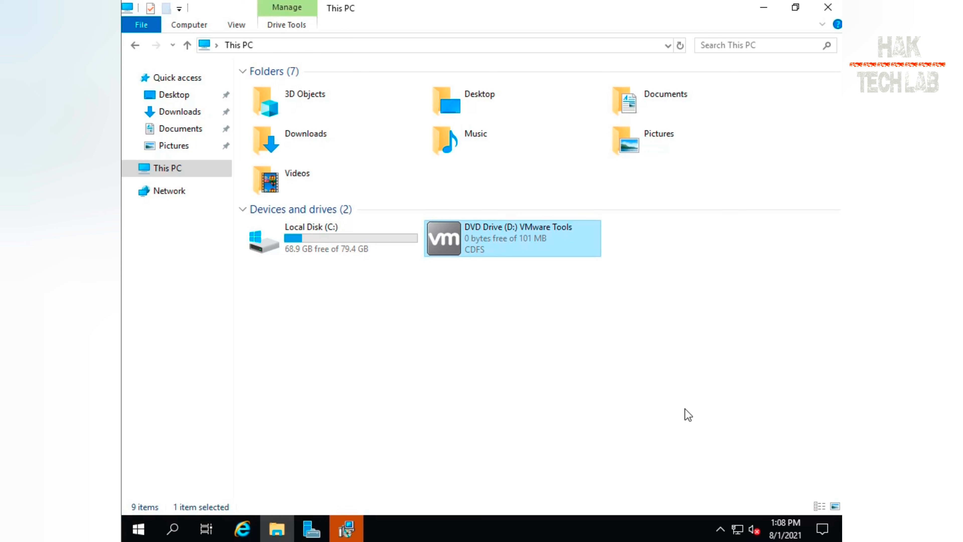
{"action": "left_click", "coordinate": [346, 528]}
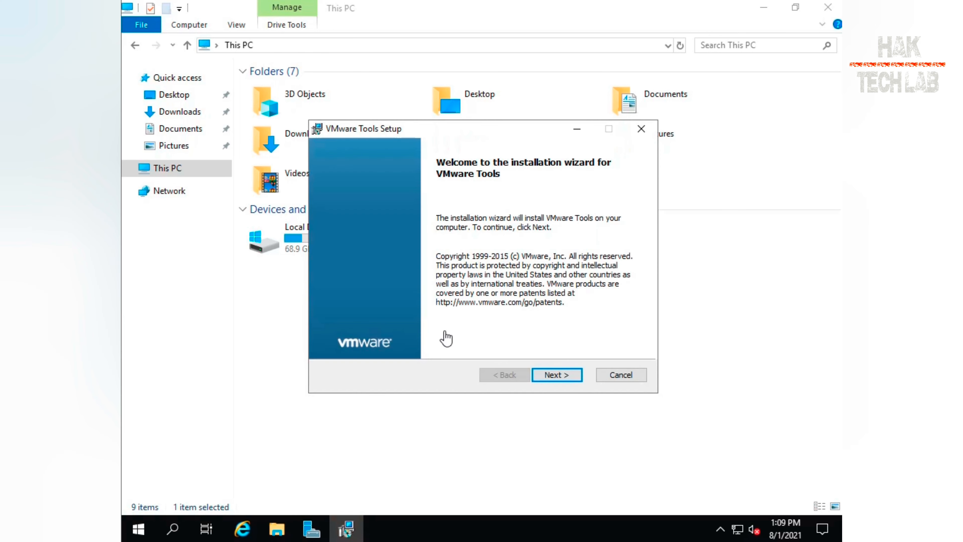
Install VMware Tools with the default settings and decline the immediate restart
{"action": "left_click", "coordinate": [553, 370]}
{"action": "left_click", "coordinate": [554, 372]}
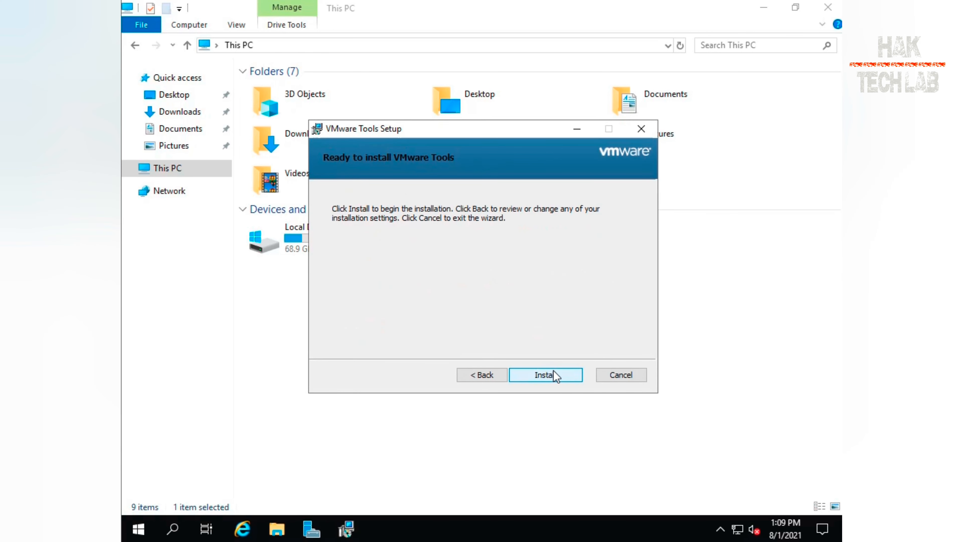
{"action": "left_click", "coordinate": [554, 374]}
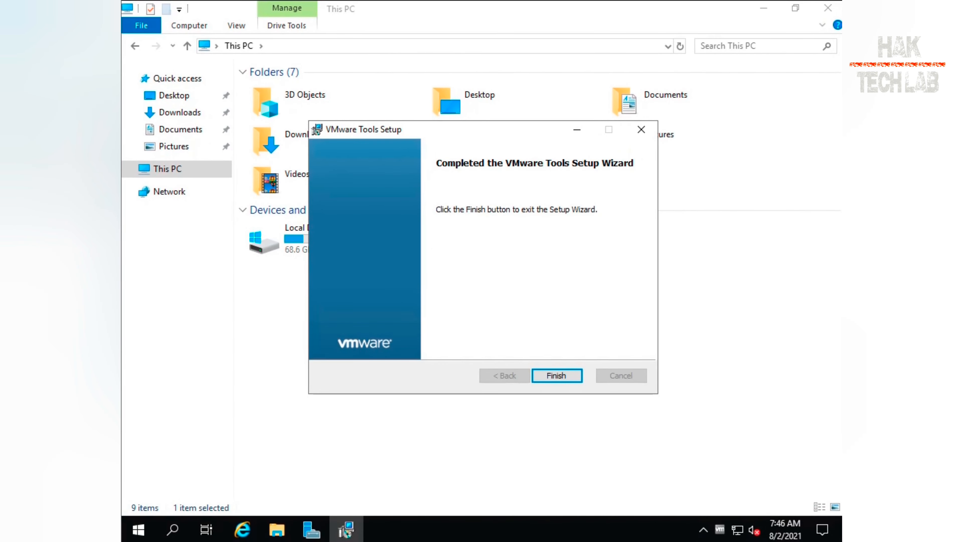
{"action": "left_click", "coordinate": [550, 373]}
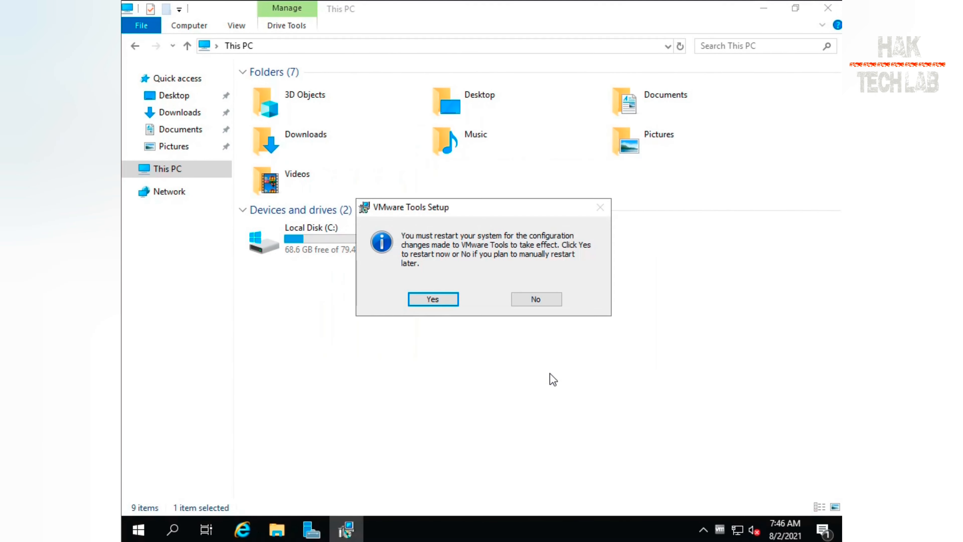
{"action": "left_click", "coordinate": [544, 301]}
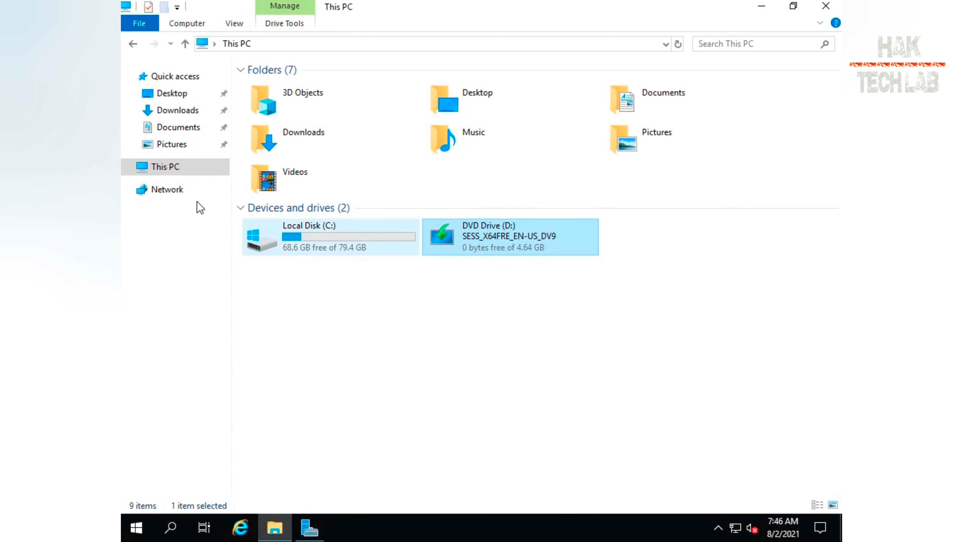
Open the system properties of This PC and rename the computer to HAK-TECH-AD
{"action": "right_click", "coordinate": [171, 167]}
{"action": "left_click", "coordinate": [208, 350]}
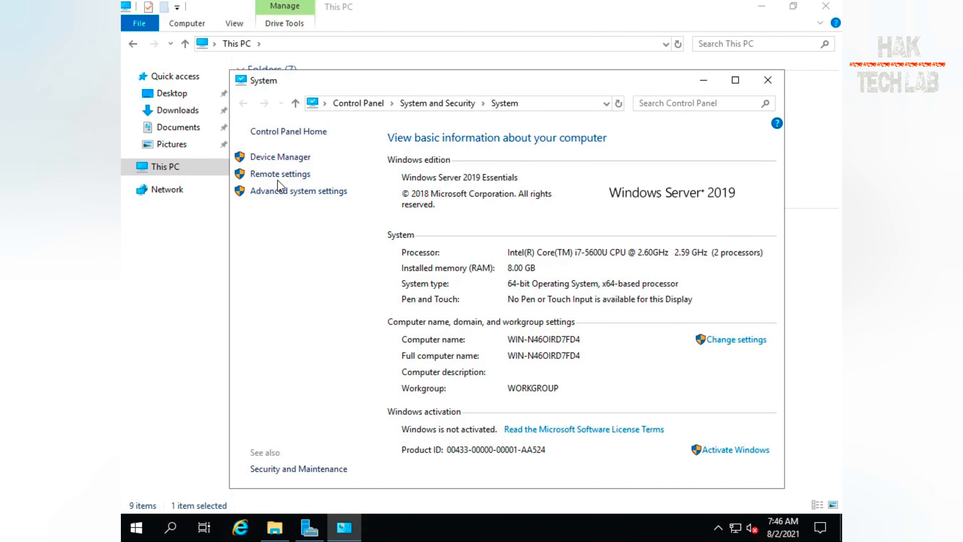
{"action": "left_click", "coordinate": [279, 192]}
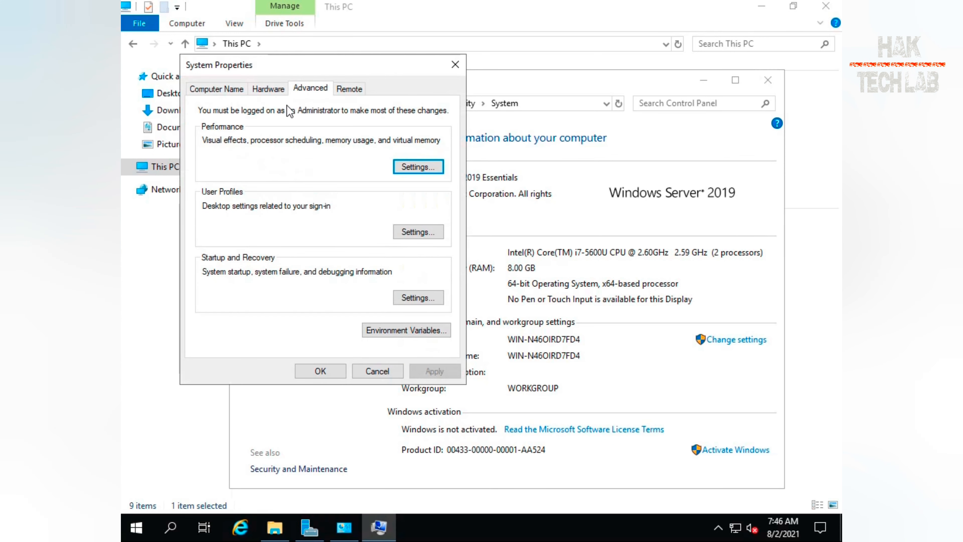
{"action": "left_click", "coordinate": [239, 89]}
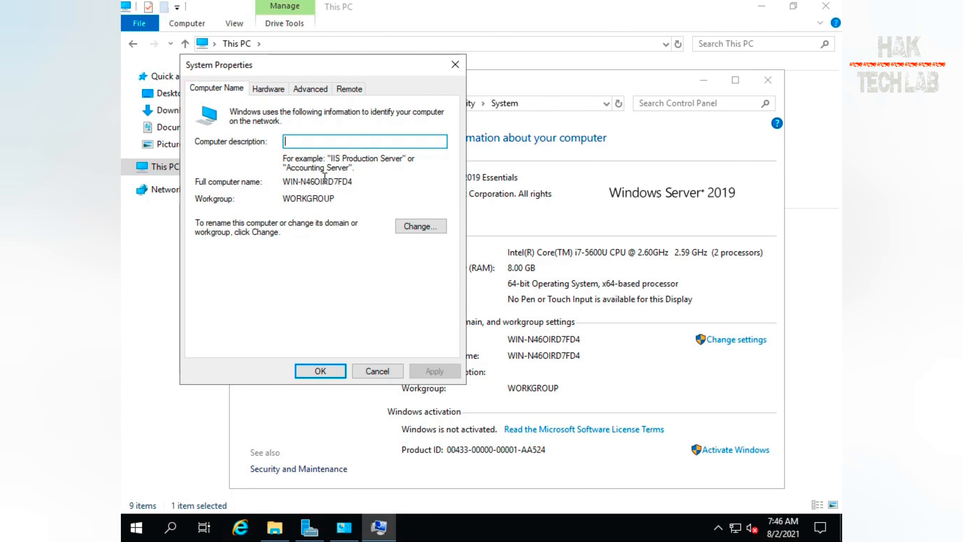
{"action": "left_click", "coordinate": [422, 228]}
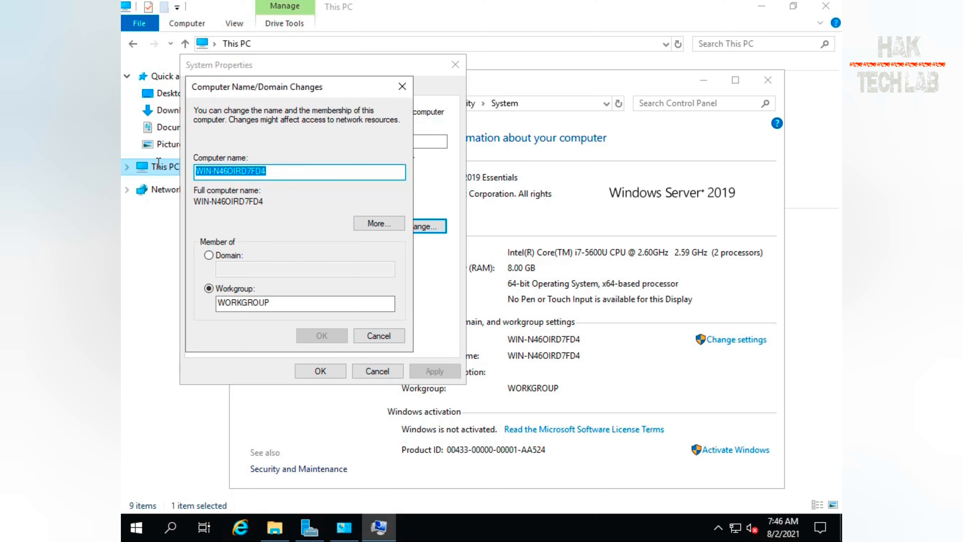
{"action": "type", "text": "HAK-TECH"}
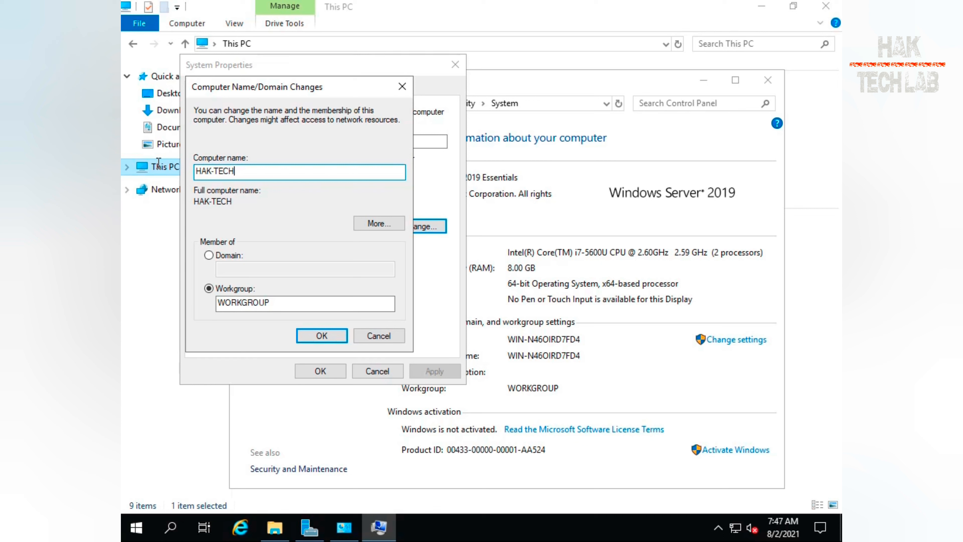
{"action": "type", "text": "-AD"}
{"action": "left_click", "coordinate": [307, 337]}
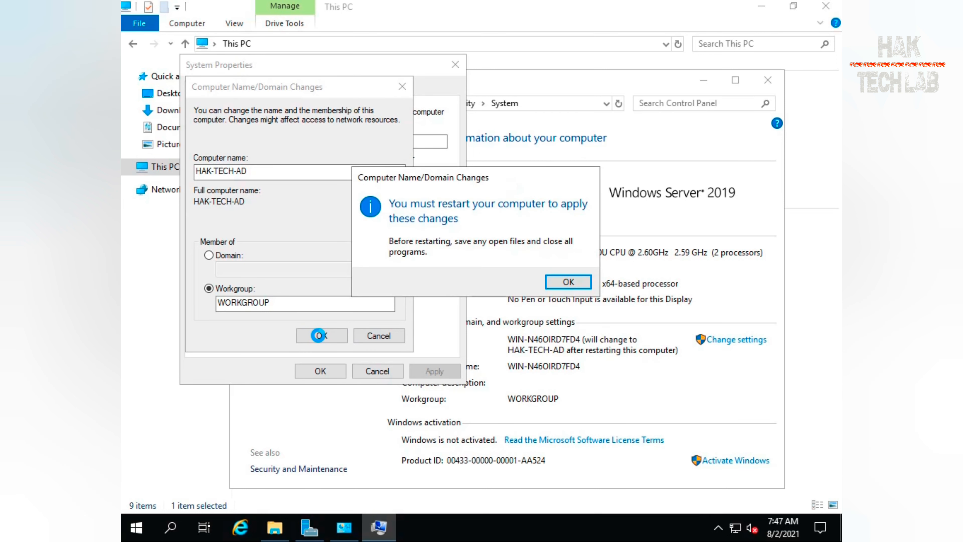
Close the system properties dialogs, choosing to restart later
{"action": "left_click", "coordinate": [569, 282]}
{"action": "left_click", "coordinate": [320, 371]}
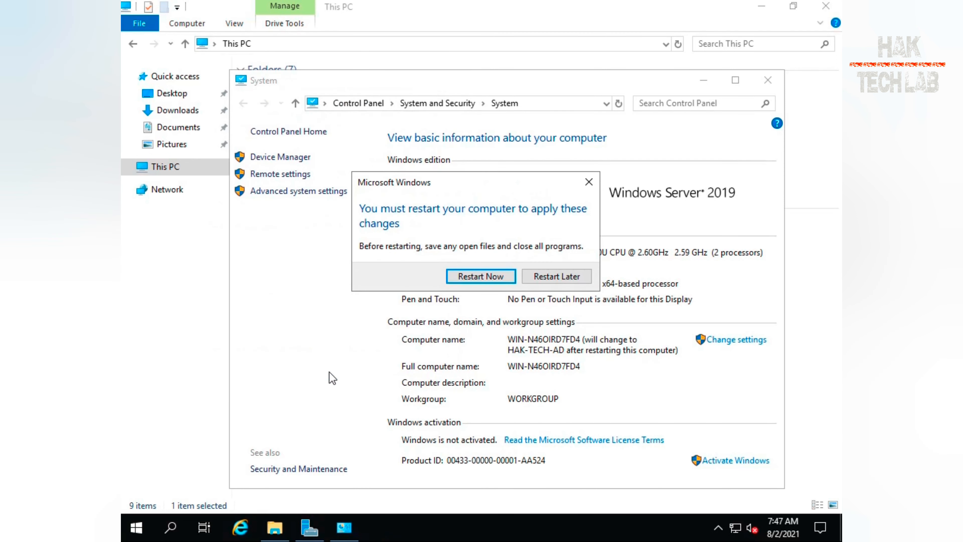
{"action": "left_click", "coordinate": [552, 279]}
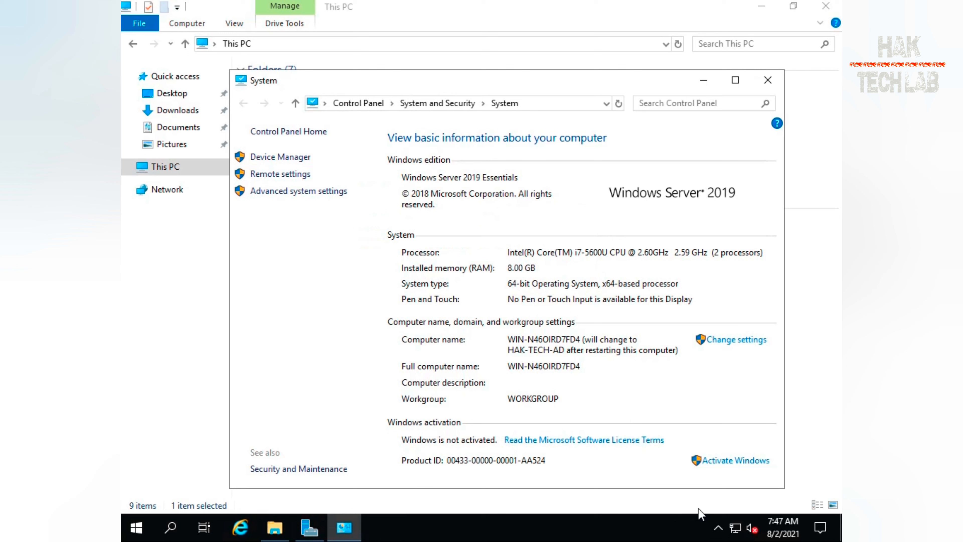
Open the Internet Protocol Version 4 (TCP/IPv4) properties of the Ethernet0 adapter through the network settings
{"action": "right_click", "coordinate": [731, 525]}
{"action": "left_click", "coordinate": [731, 511]}
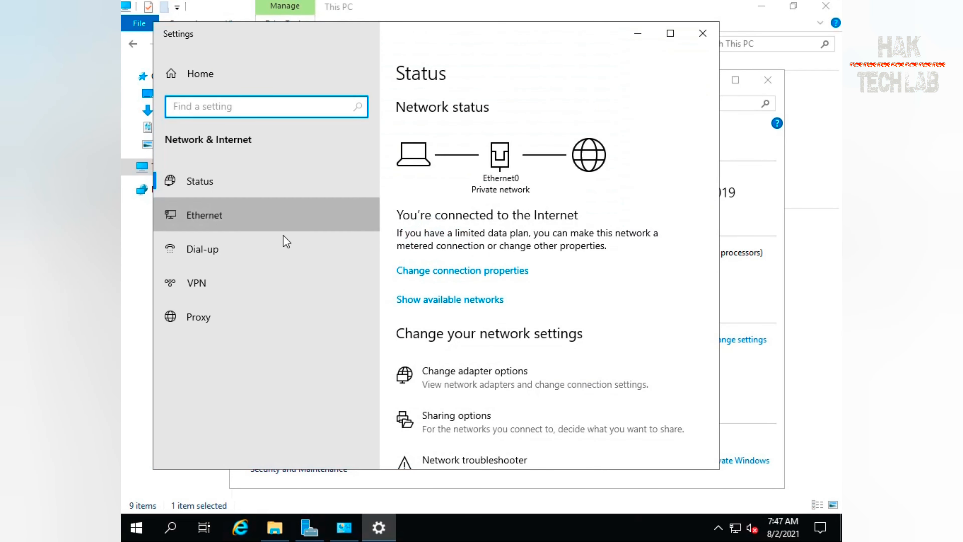
{"action": "left_click", "coordinate": [284, 228]}
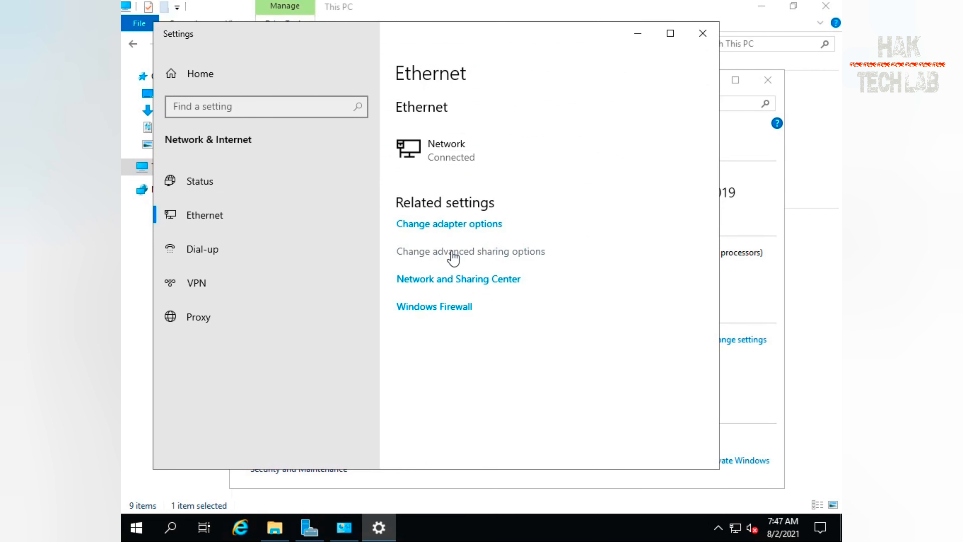
{"action": "left_click", "coordinate": [453, 225]}
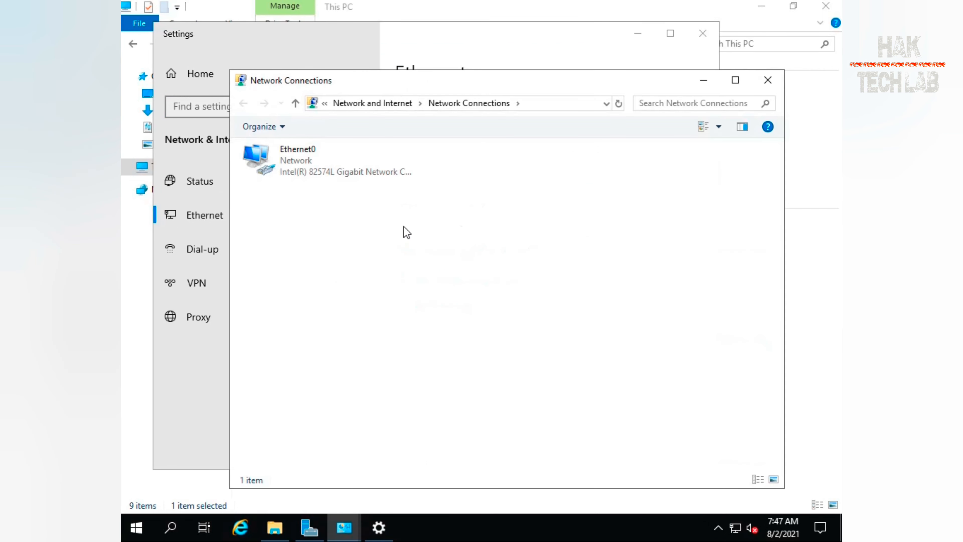
{"action": "left_click", "coordinate": [303, 163]}
{"action": "right_click", "coordinate": [304, 163]}
{"action": "left_click", "coordinate": [357, 298]}
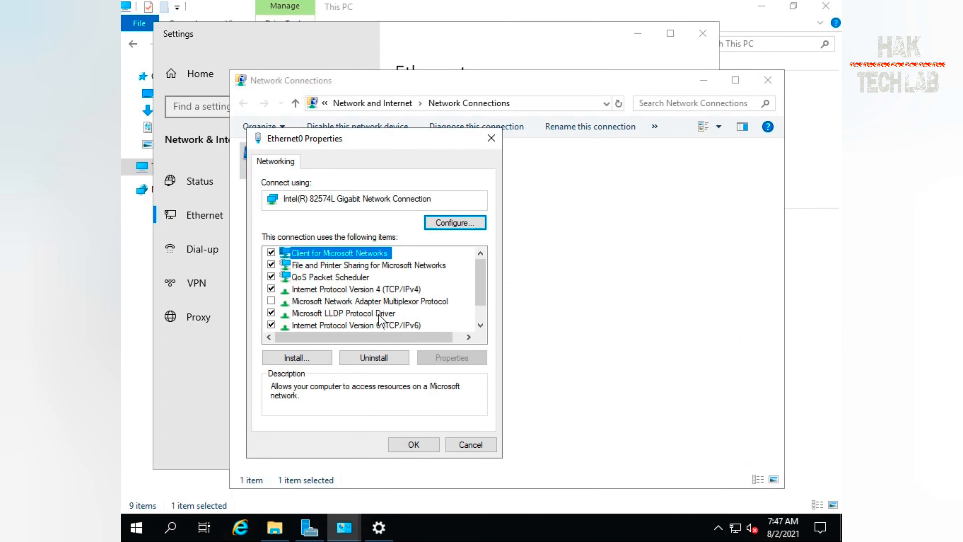
{"action": "double_click", "coordinate": [395, 293]}
{"action": "left_click", "coordinate": [397, 295]}
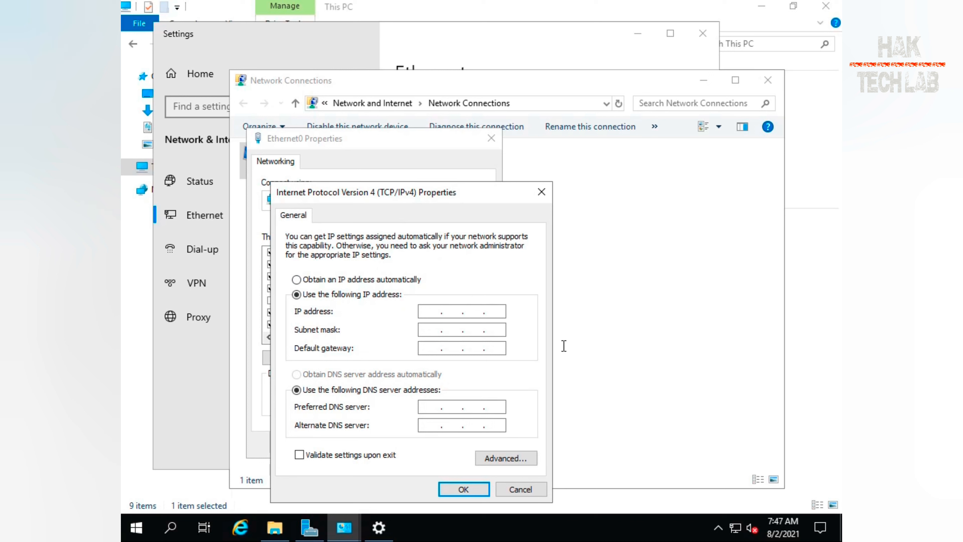
Assign static IP 192.168.5.150, subnet mask 255.255.255.0 and default gateway 192.168.5.2 to Ethernet0 and confirm
{"action": "type", "text": "192.168.5.150"}
{"action": "left_click", "coordinate": [427, 331]}
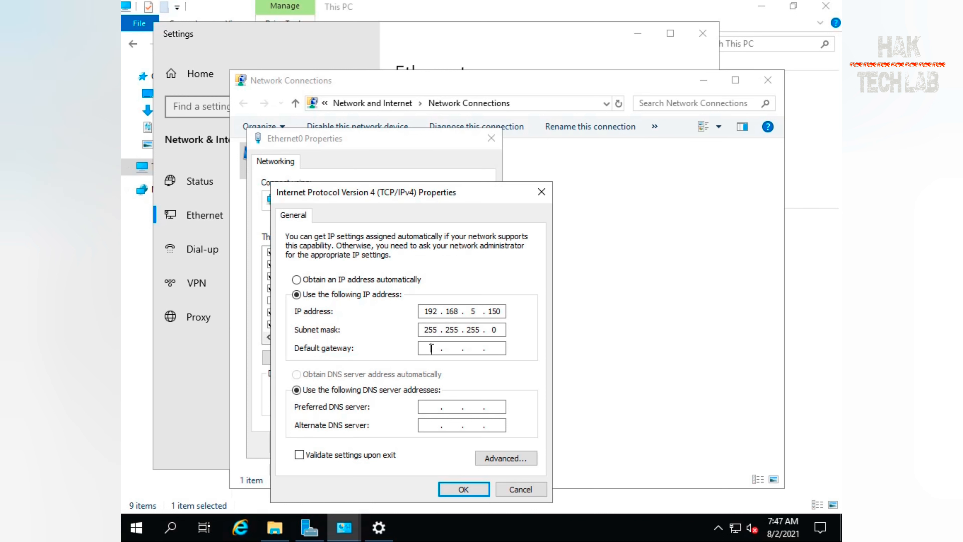
{"action": "left_click", "coordinate": [432, 347]}
{"action": "type", "text": "192 . 168 . 5 . 2"}
{"action": "key", "text": "Tab"}
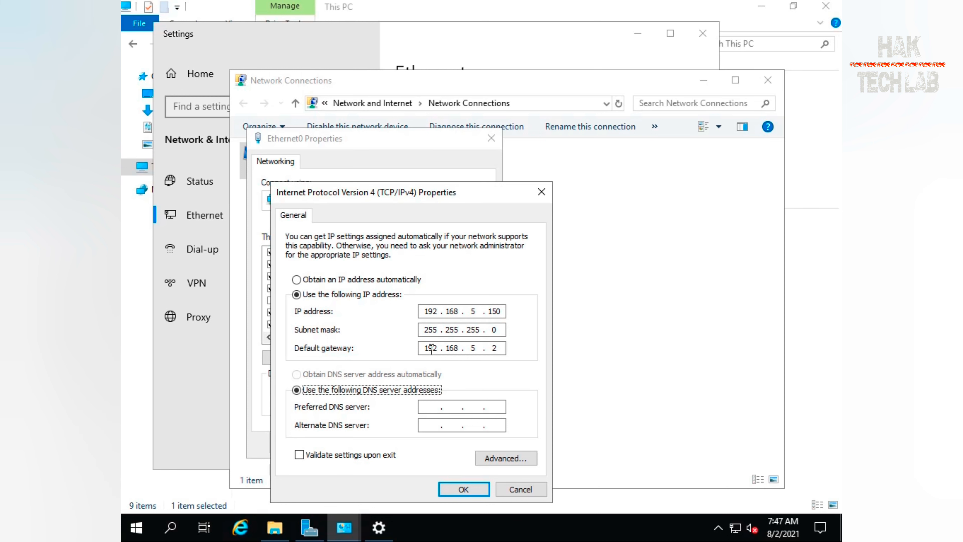
{"action": "left_click", "coordinate": [463, 489]}
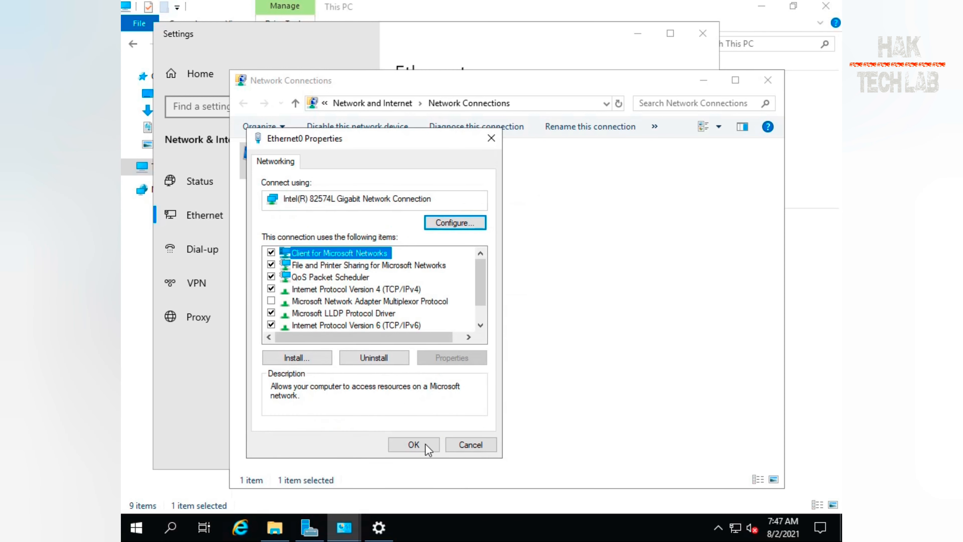
{"action": "left_click", "coordinate": [414, 445]}
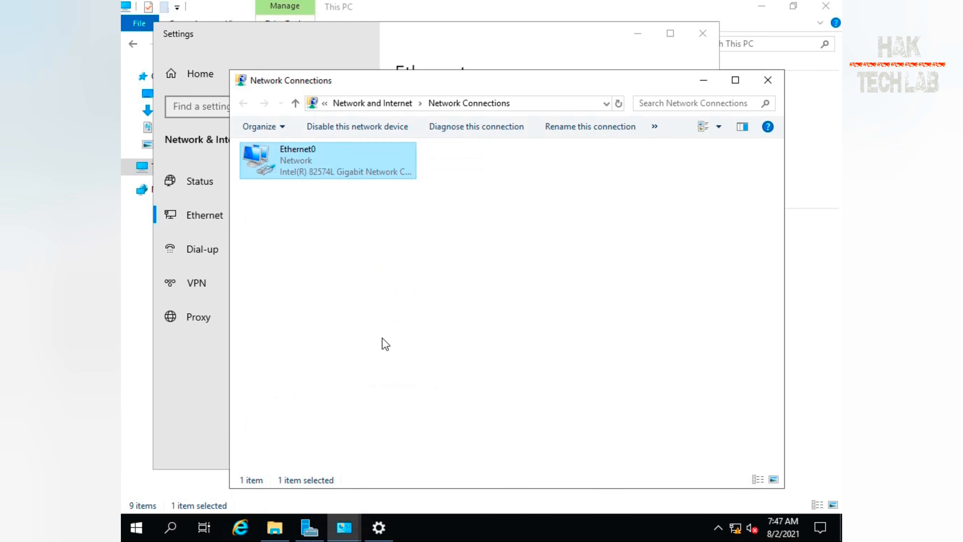
Review the Ethernet0 network connection details
{"action": "double_click", "coordinate": [319, 170]}
{"action": "left_click", "coordinate": [423, 255]}
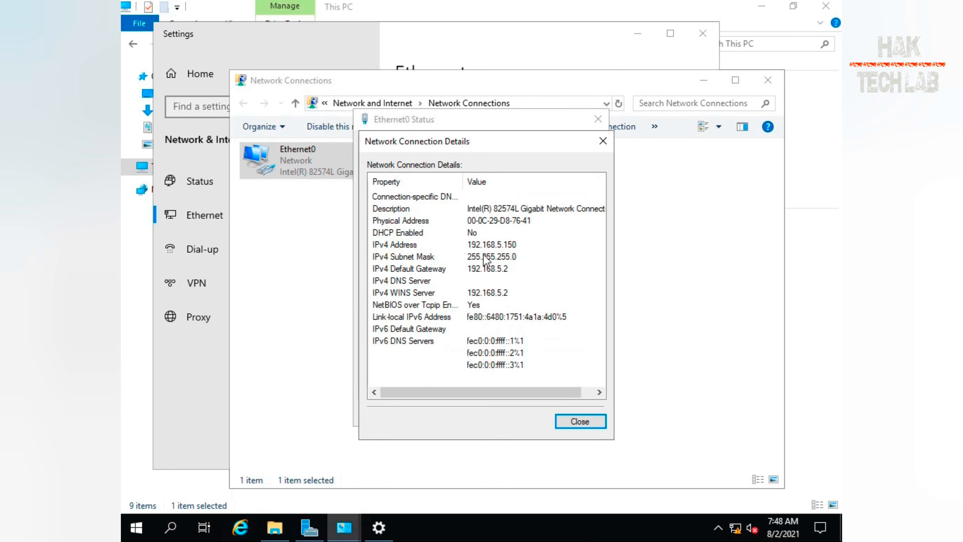
{"action": "left_click", "coordinate": [580, 422]}
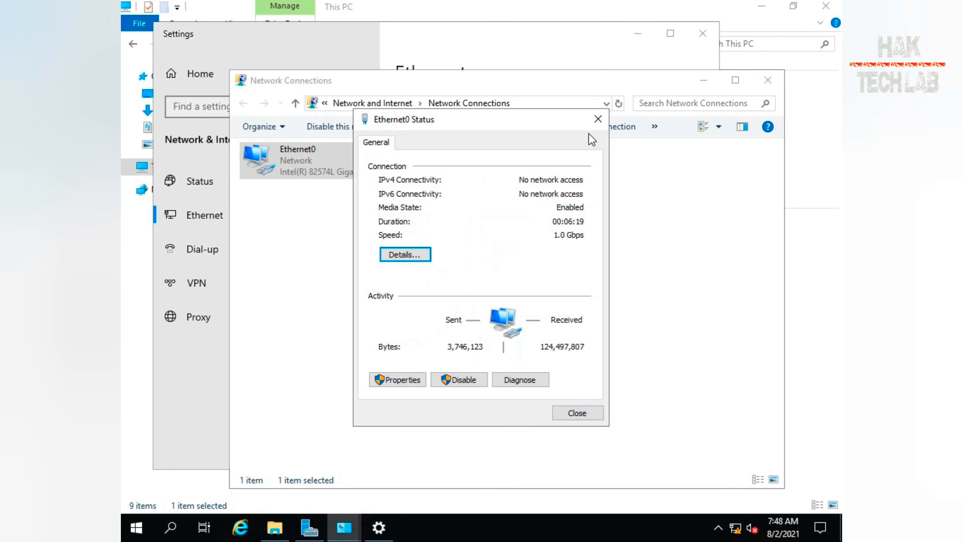
Close the network status, Network Connections, Settings, System and File Explorer windows
{"action": "left_click", "coordinate": [598, 120]}
{"action": "left_click", "coordinate": [768, 80]}
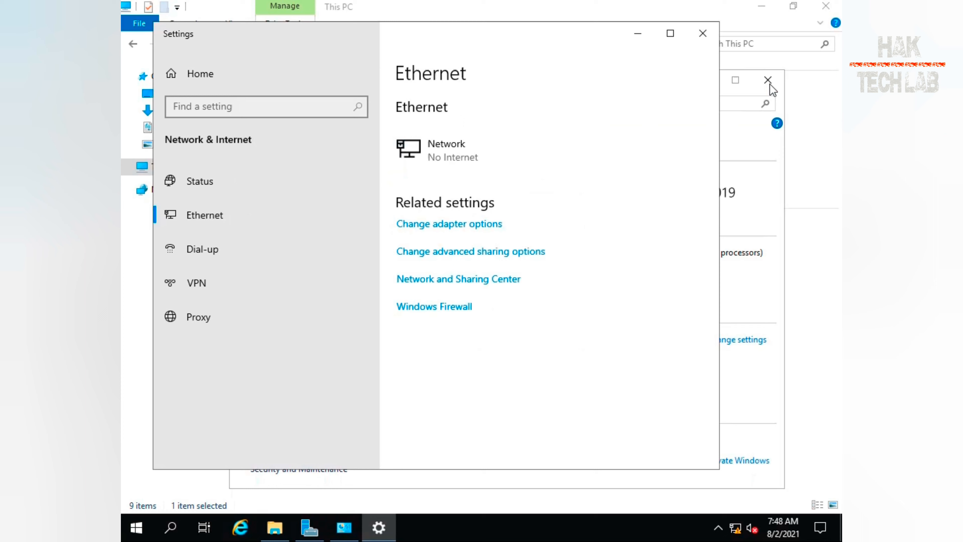
{"action": "left_click", "coordinate": [701, 36]}
{"action": "left_click", "coordinate": [768, 80]}
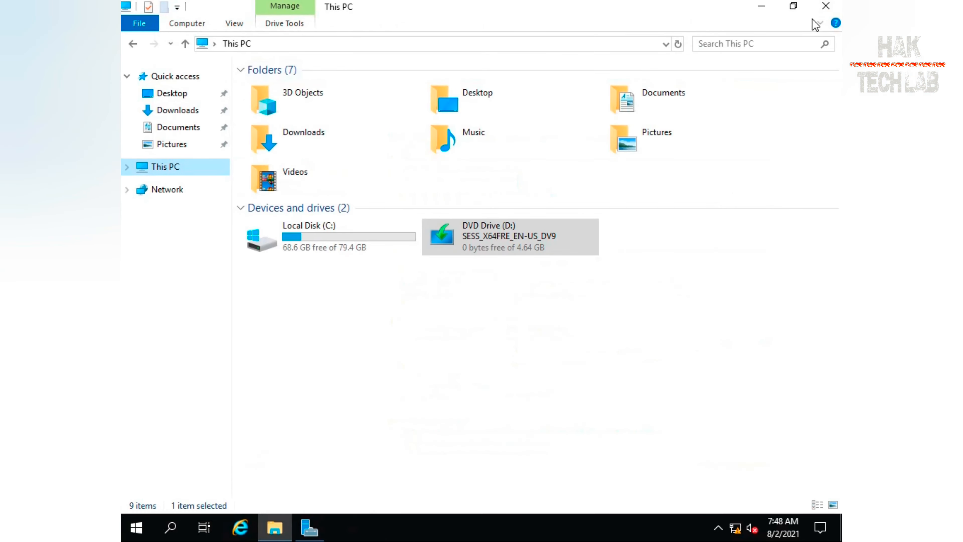
{"action": "left_click", "coordinate": [826, 6]}
Open an administrator Command Prompt window
{"action": "left_click", "coordinate": [136, 528]}
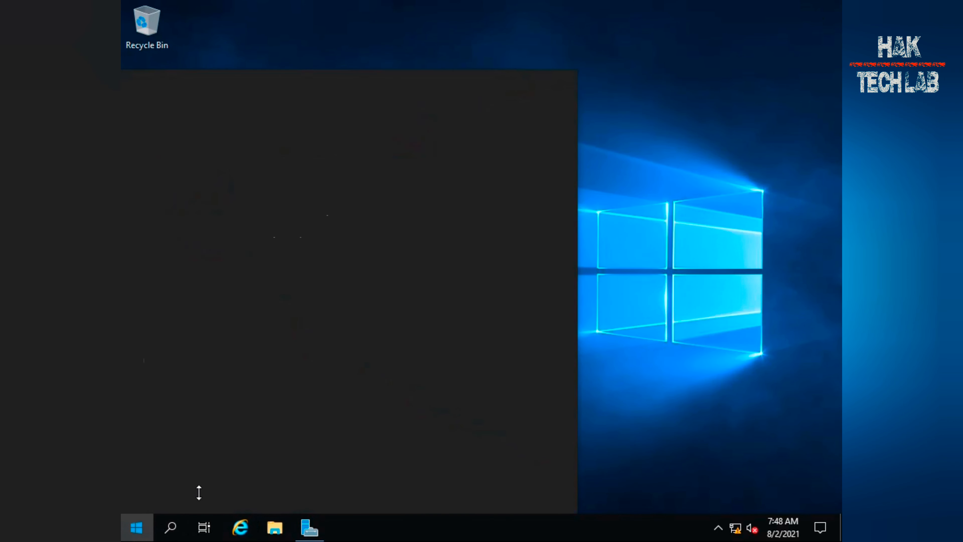
{"action": "type", "text": "cmd"}
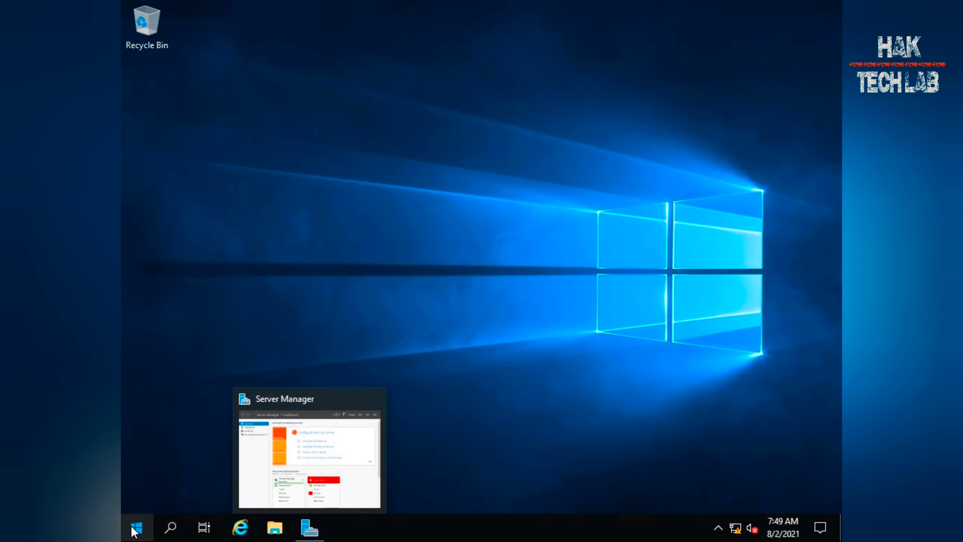
{"action": "left_click", "coordinate": [135, 527]}
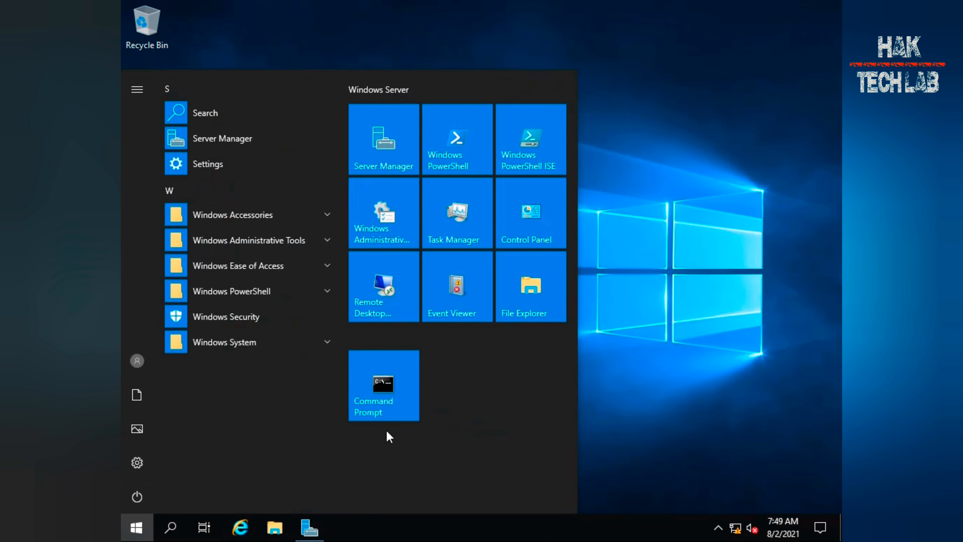
{"action": "left_click", "coordinate": [393, 412]}
{"action": "left_click", "coordinate": [420, 276]}
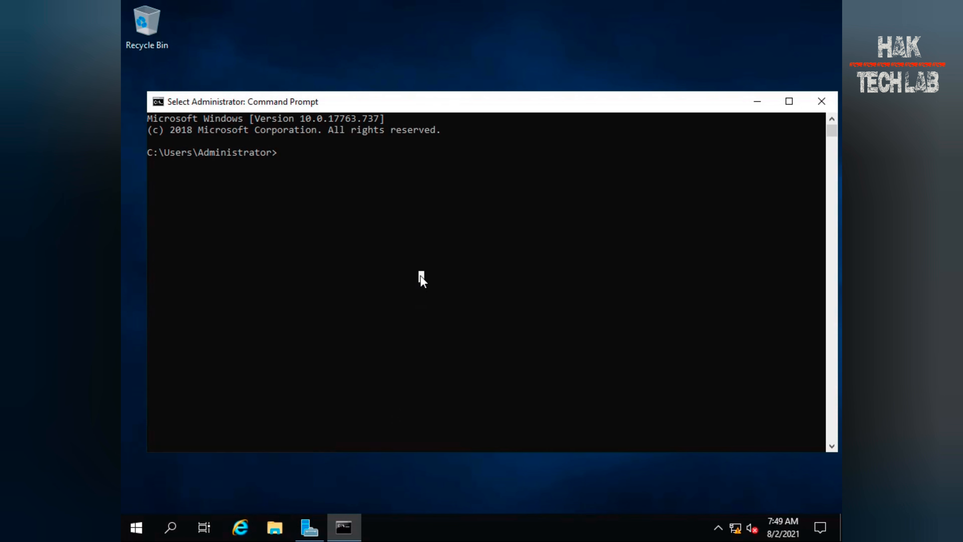
Run ipconfig to check the Ethernet0 adapter's IP configuration
{"action": "type", "text": "ipconifg"}
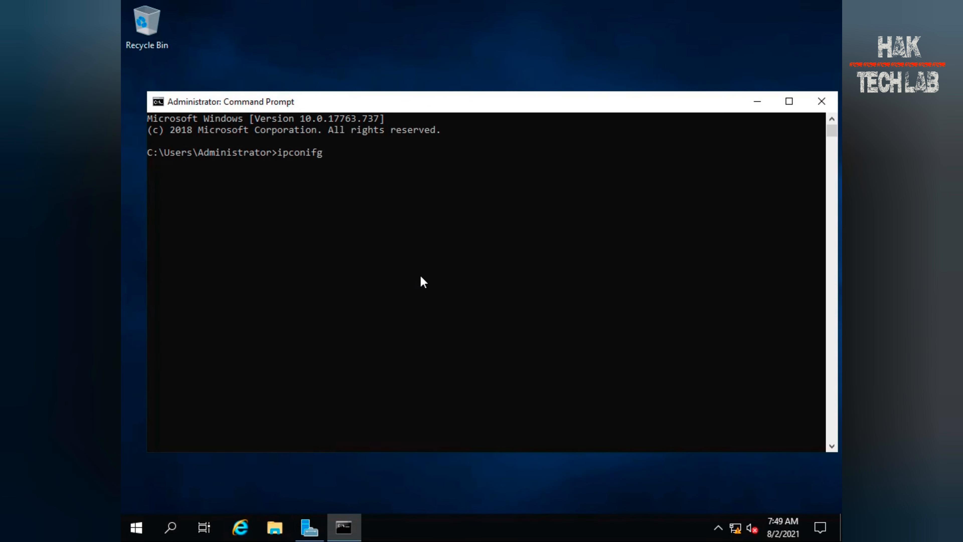
{"action": "key", "text": "BackSpace"}
{"action": "key", "text": "BackSpace"}
{"action": "key", "text": "BackSpace"}
{"action": "type", "text": "fig"}
{"action": "key", "text": "Return"}
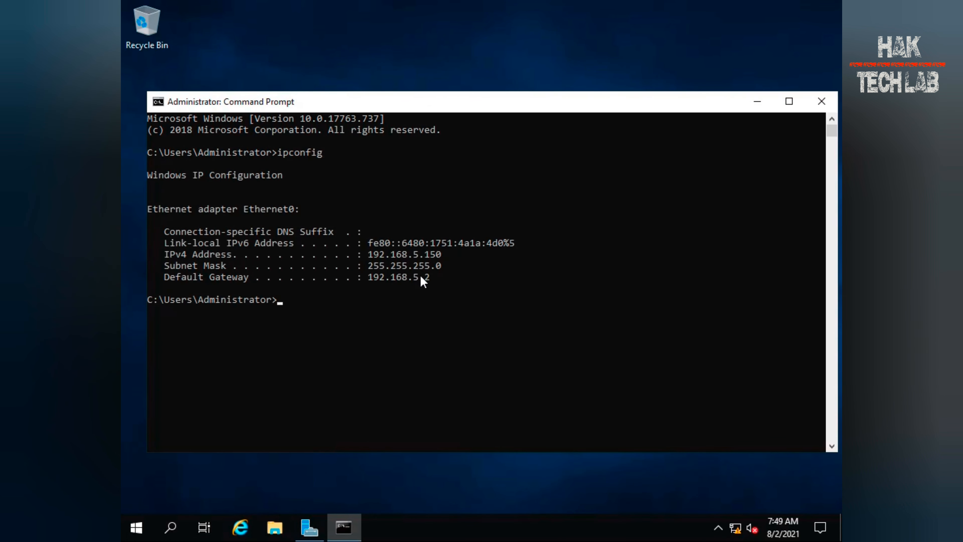
Ping the default gateway 192.168.5.2 from the Command Prompt
{"action": "type", "text": "ping 192.168.5.2"}
{"action": "key", "text": "Return"}
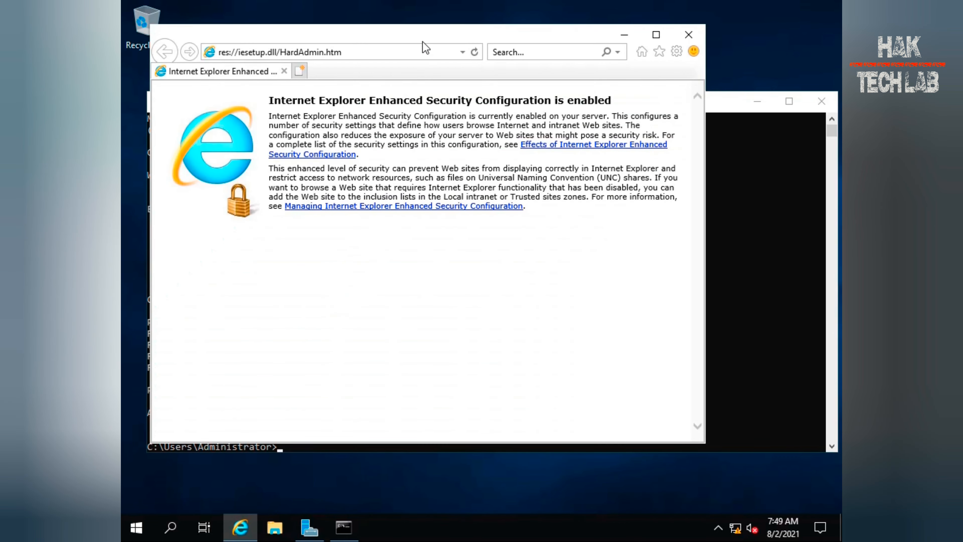
{"action": "double_click", "coordinate": [424, 39]}
{"action": "left_click", "coordinate": [396, 28]}
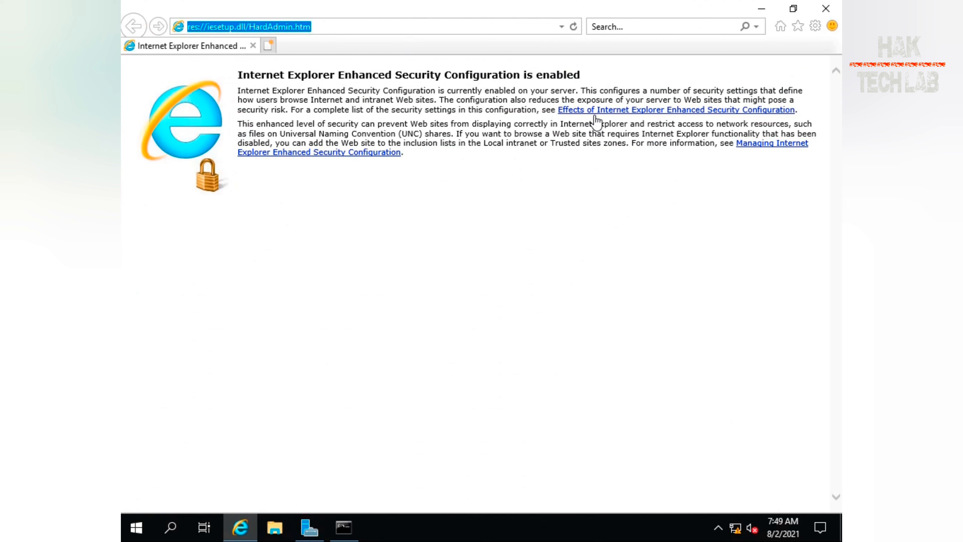
{"action": "type", "text": "google.com/"}
{"action": "key", "text": "Down"}
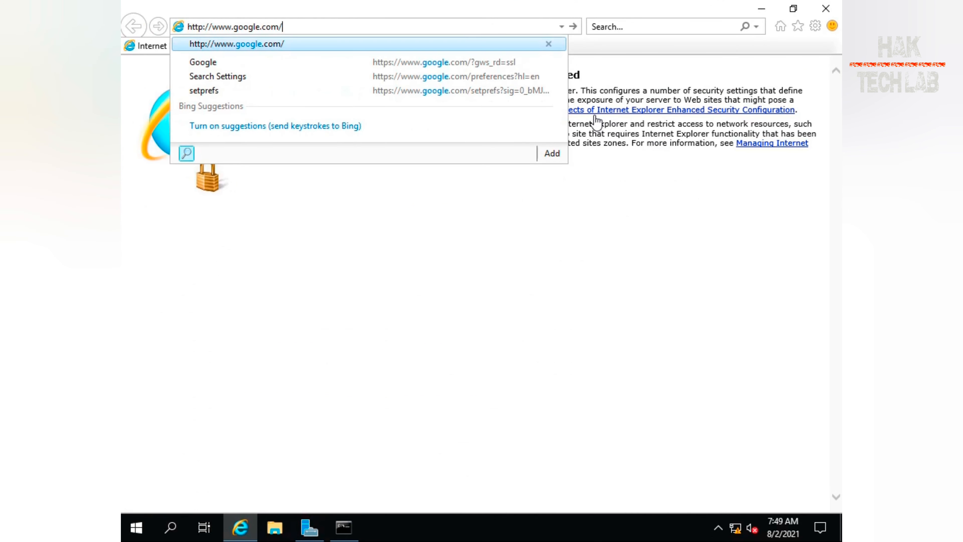
{"action": "key", "text": "Return"}
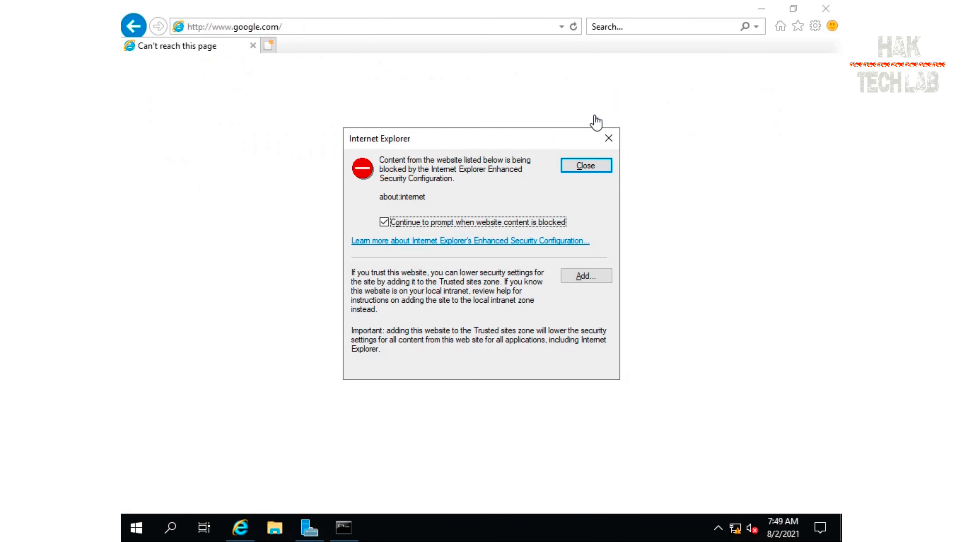
{"action": "left_click", "coordinate": [590, 278]}
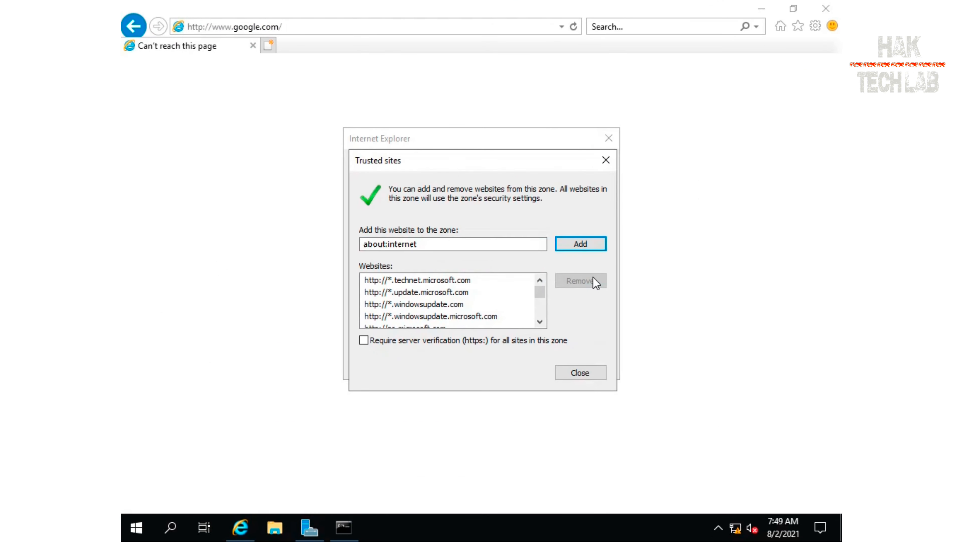
{"action": "left_click", "coordinate": [577, 366]}
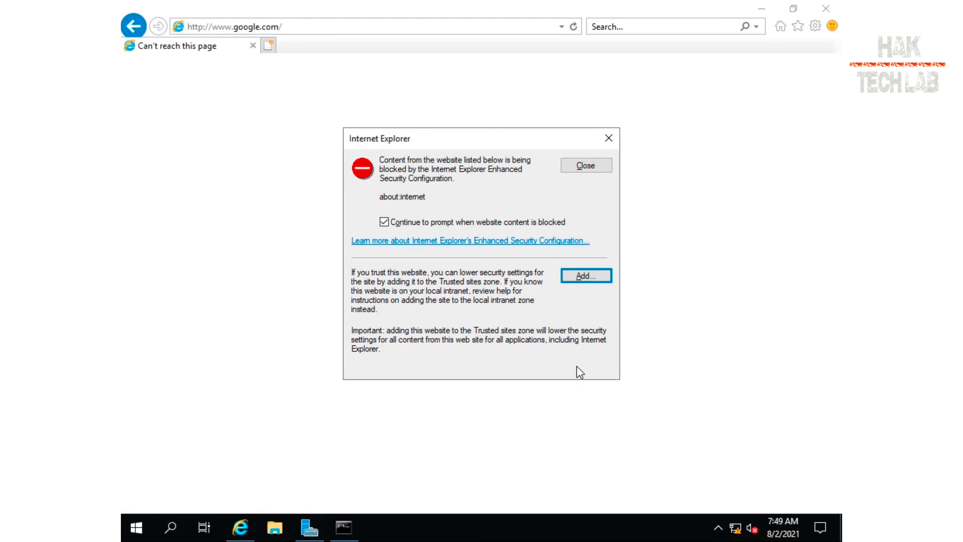
{"action": "left_click", "coordinate": [601, 158]}
{"action": "left_click", "coordinate": [826, 8]}
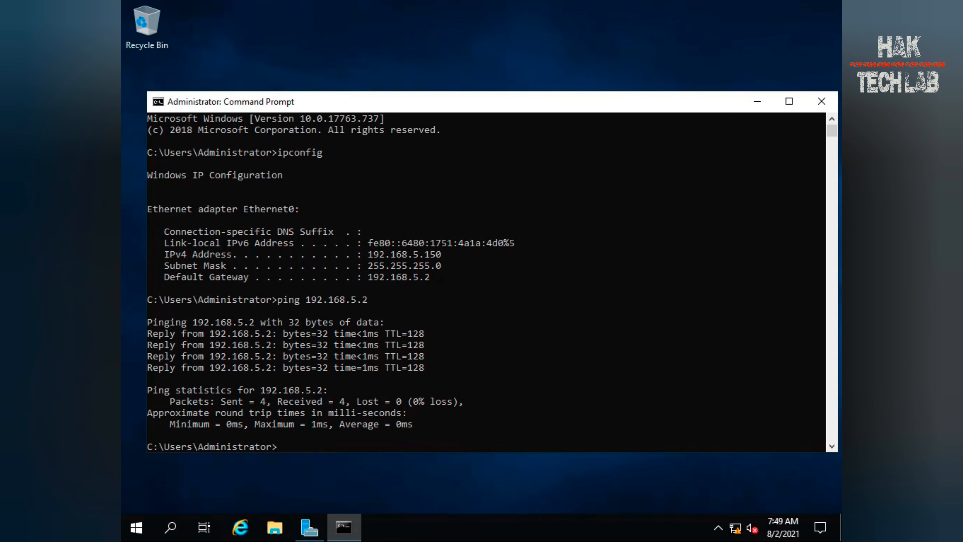
Open the Ethernet network settings and view the advanced sharing options
{"action": "right_click", "coordinate": [736, 527]}
{"action": "left_click", "coordinate": [723, 508]}
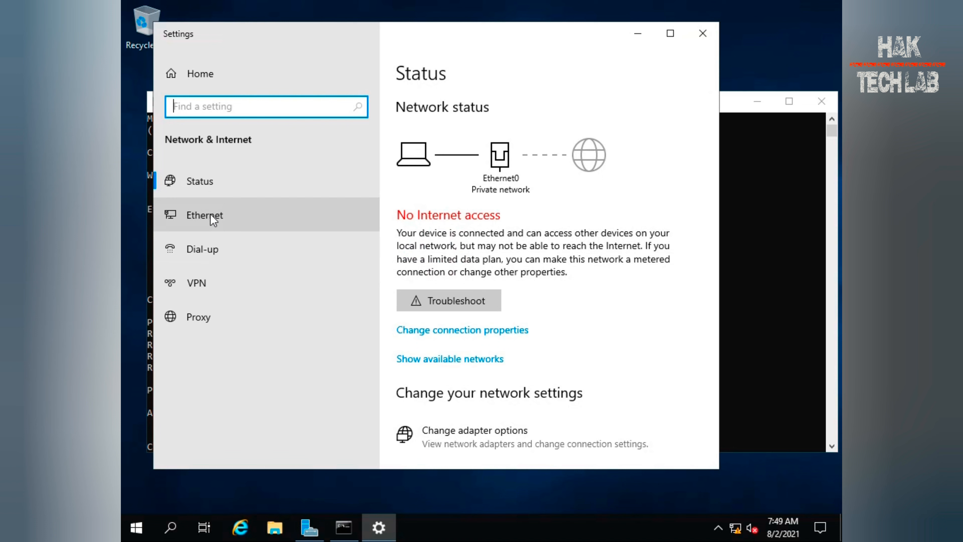
{"action": "left_click", "coordinate": [208, 215]}
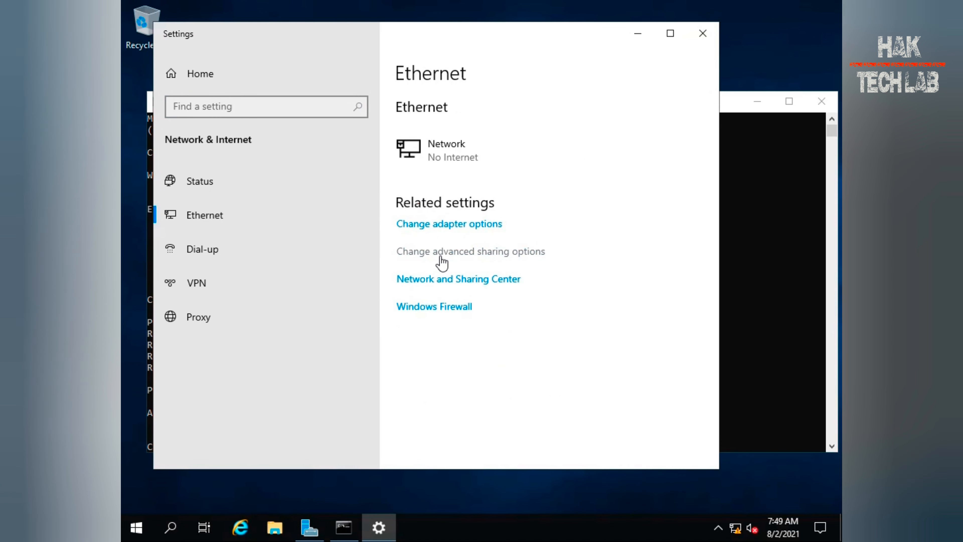
{"action": "left_click", "coordinate": [441, 262]}
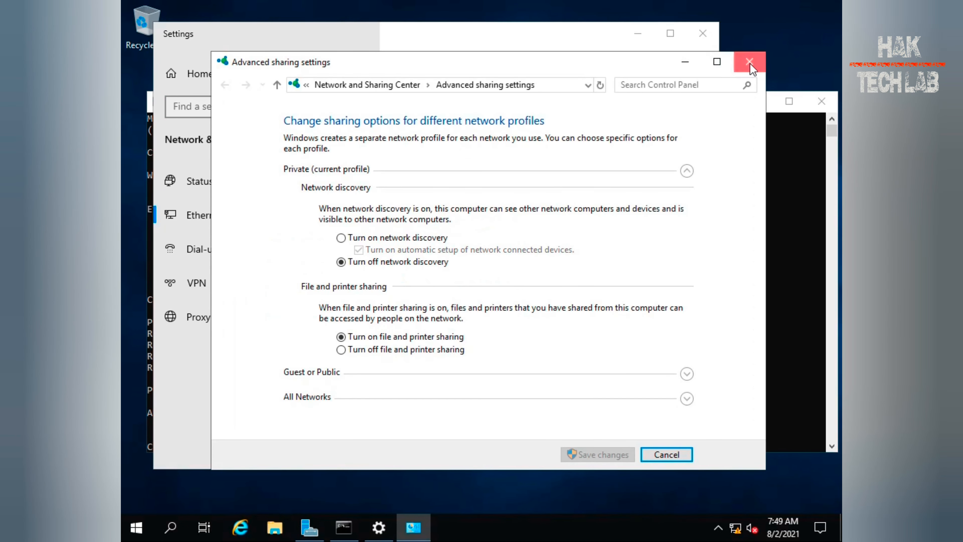
{"action": "left_click", "coordinate": [750, 63]}
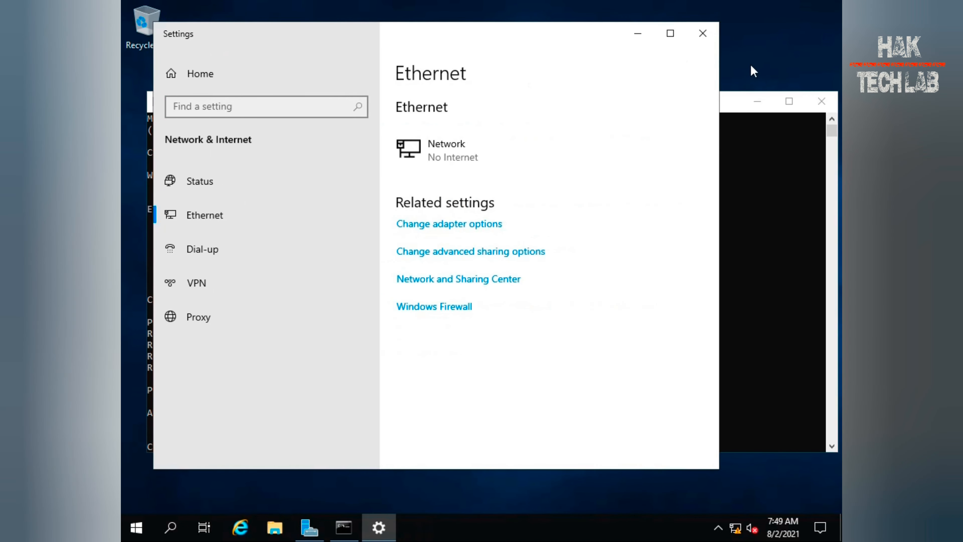
Enter a preferred DNS server address in Ethernet0's IPv4 properties, confirm, and close the network windows
{"action": "left_click", "coordinate": [464, 225]}
{"action": "right_click", "coordinate": [318, 154]}
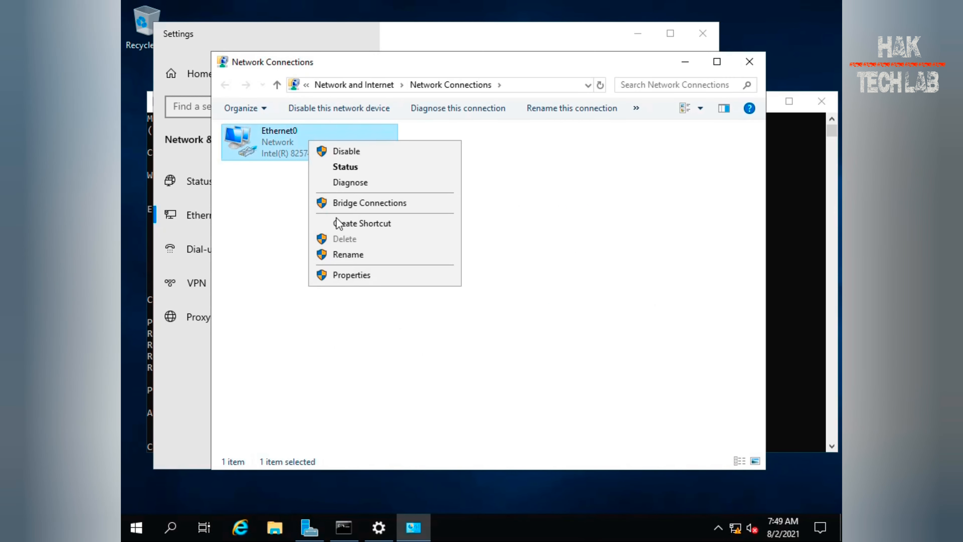
{"action": "left_click", "coordinate": [389, 278]}
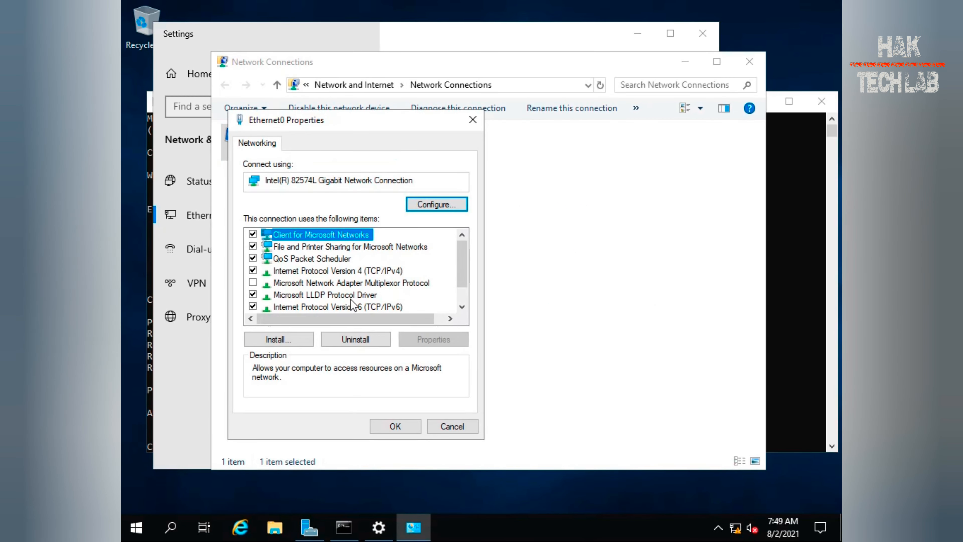
{"action": "double_click", "coordinate": [361, 270]}
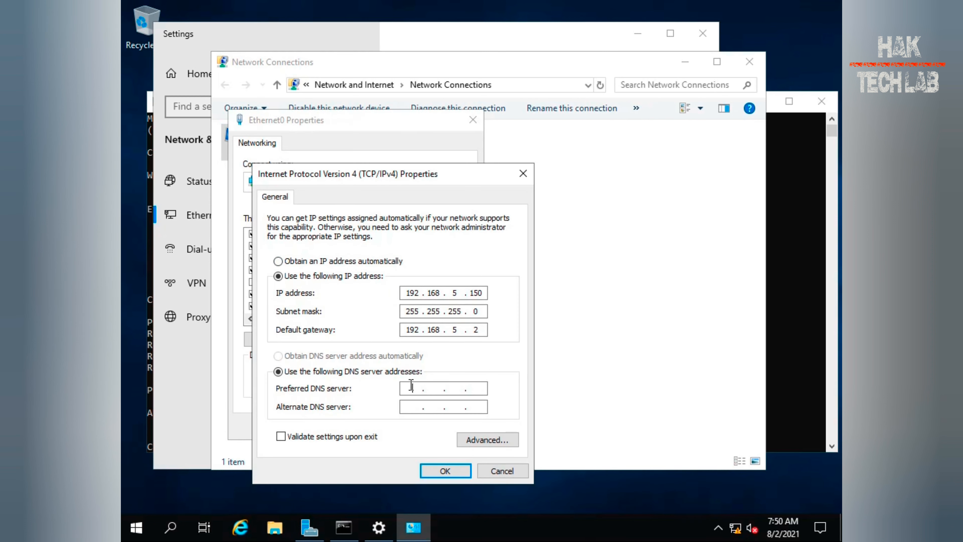
{"action": "left_click", "coordinate": [412, 385]}
{"action": "type", "text": "192 . 168 . 5 . 2"}
{"action": "left_click", "coordinate": [446, 471]}
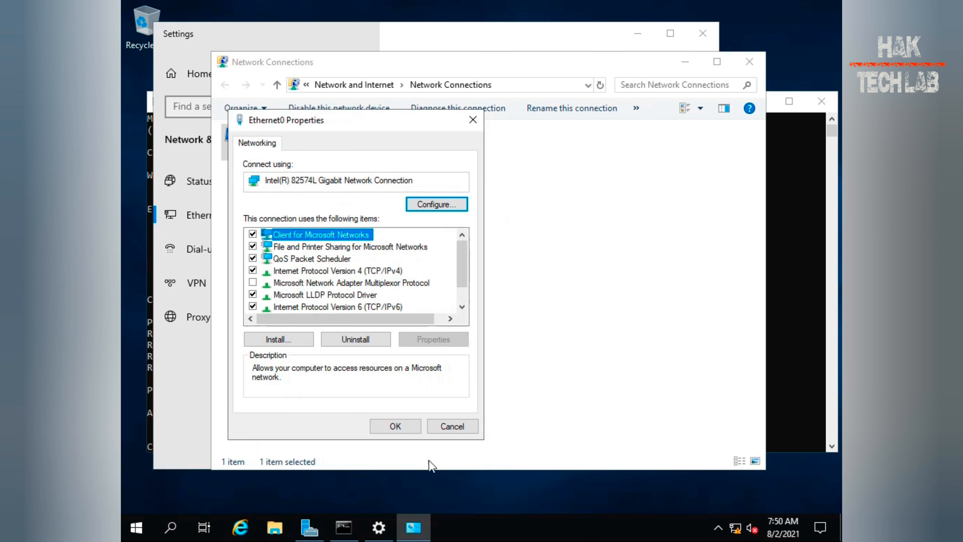
{"action": "left_click", "coordinate": [402, 429]}
{"action": "left_click", "coordinate": [750, 62]}
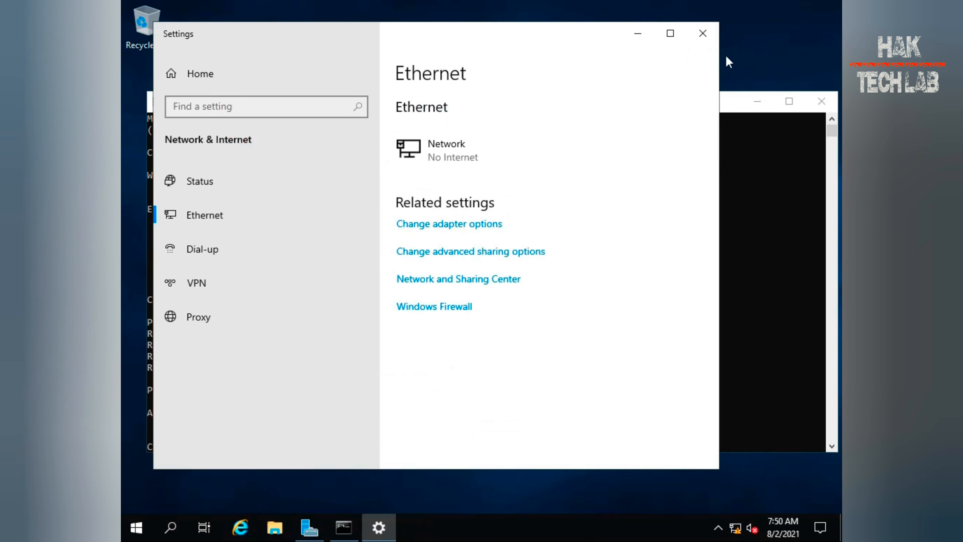
{"action": "left_click", "coordinate": [703, 33]}
Flush the DNS resolver cache with ipconfig /flushdns
{"action": "left_click", "coordinate": [449, 344]}
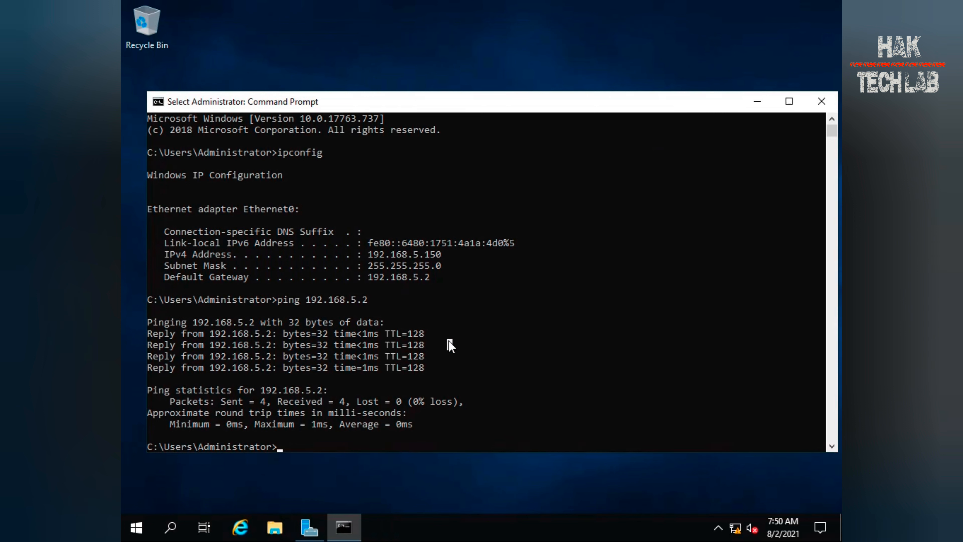
{"action": "type", "text": "ip"}
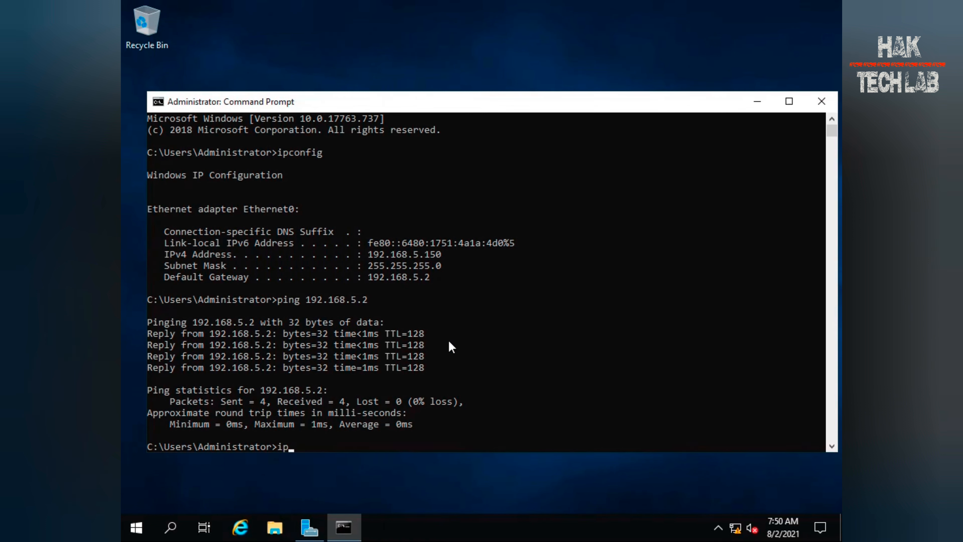
{"action": "type", "text": "config /flushdns"}
{"action": "key", "text": "Return"}
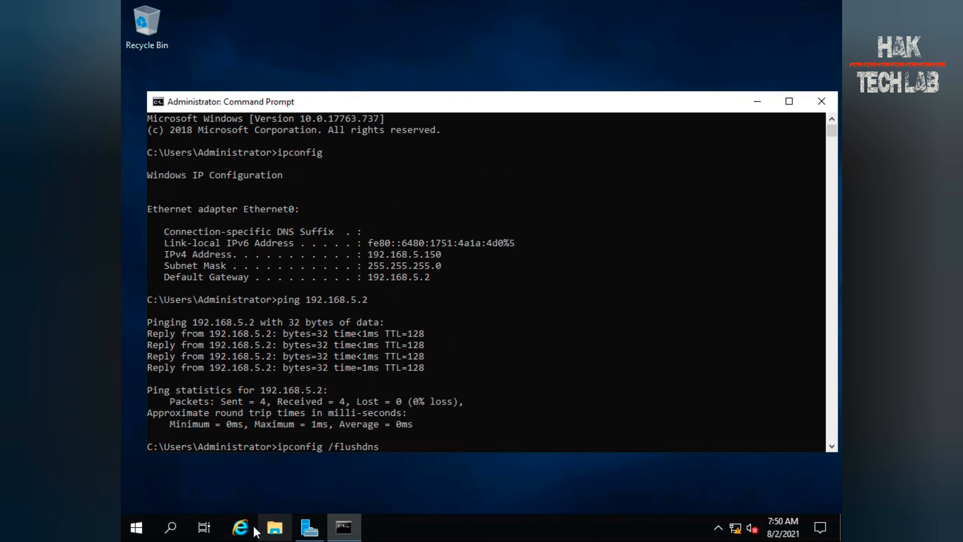
Browse to google.com in Internet Explorer, accepting the security alert and dismissing the trusted-sites dialog
{"action": "left_click", "coordinate": [245, 528]}
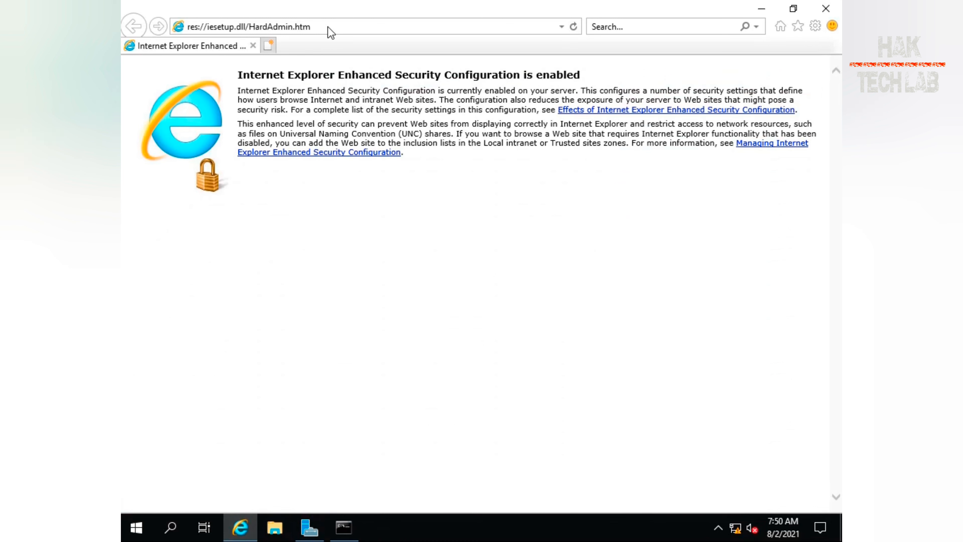
{"action": "type", "text": "googl"}
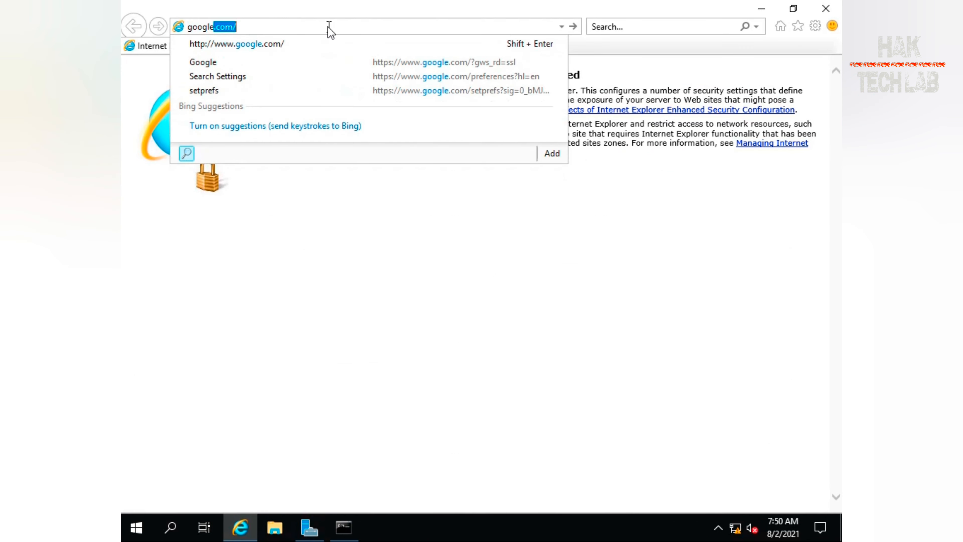
{"action": "type", "text": "e"}
{"action": "key", "text": "Return"}
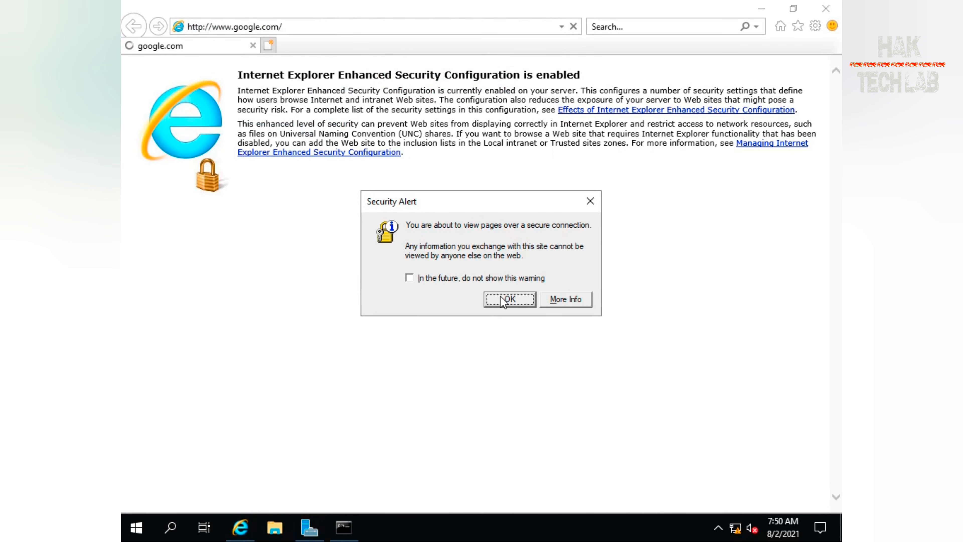
{"action": "left_click", "coordinate": [505, 300]}
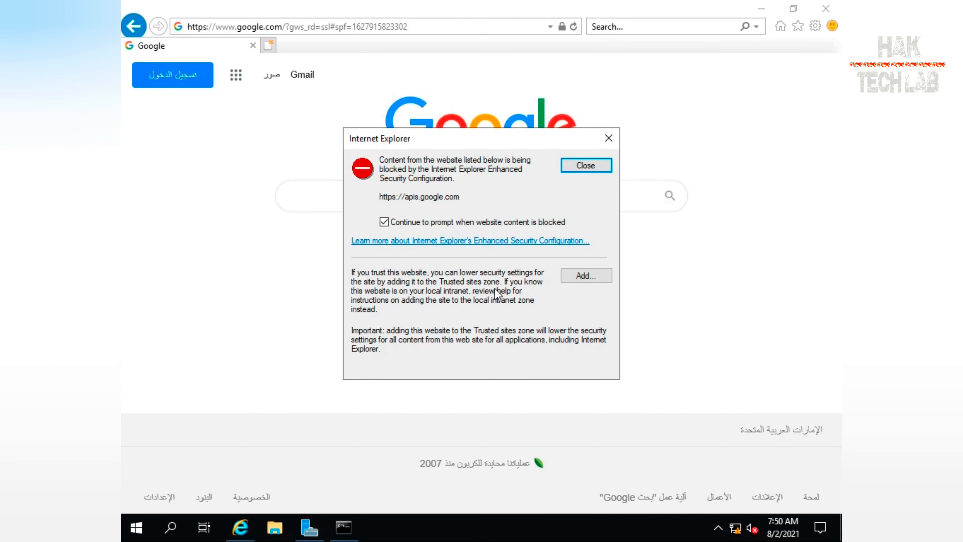
{"action": "left_click", "coordinate": [580, 280]}
{"action": "left_click", "coordinate": [588, 245]}
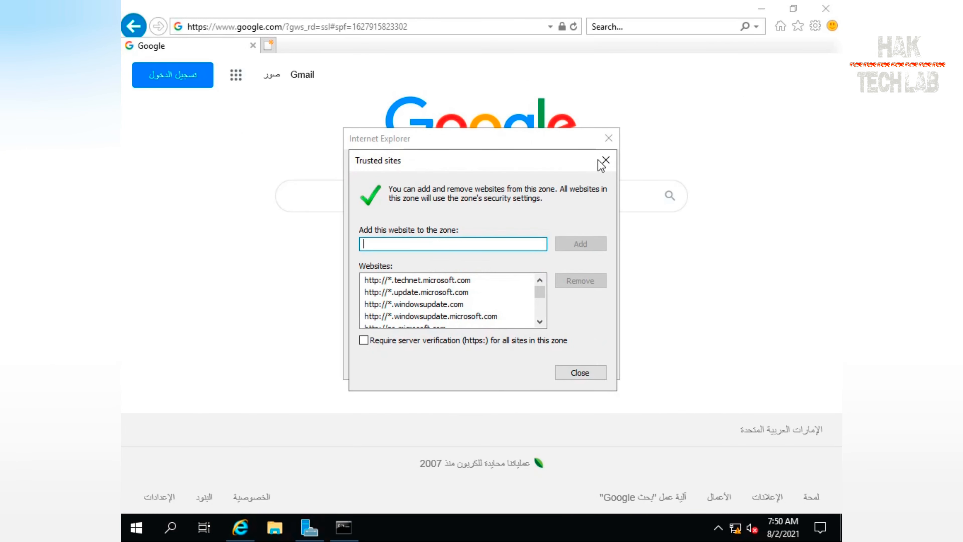
{"action": "left_click", "coordinate": [580, 373]}
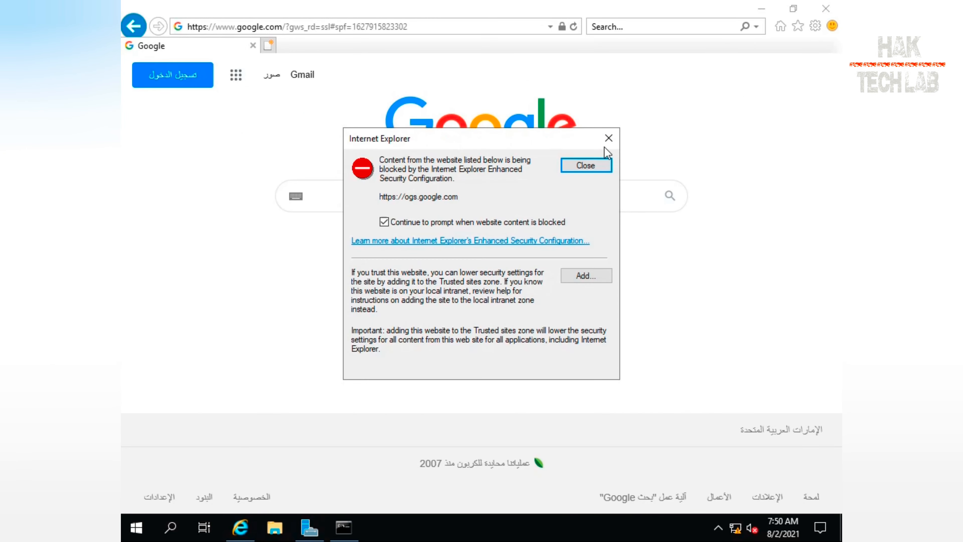
Switch to Server Manager and open the Local Server properties page
{"action": "left_click", "coordinate": [309, 527]}
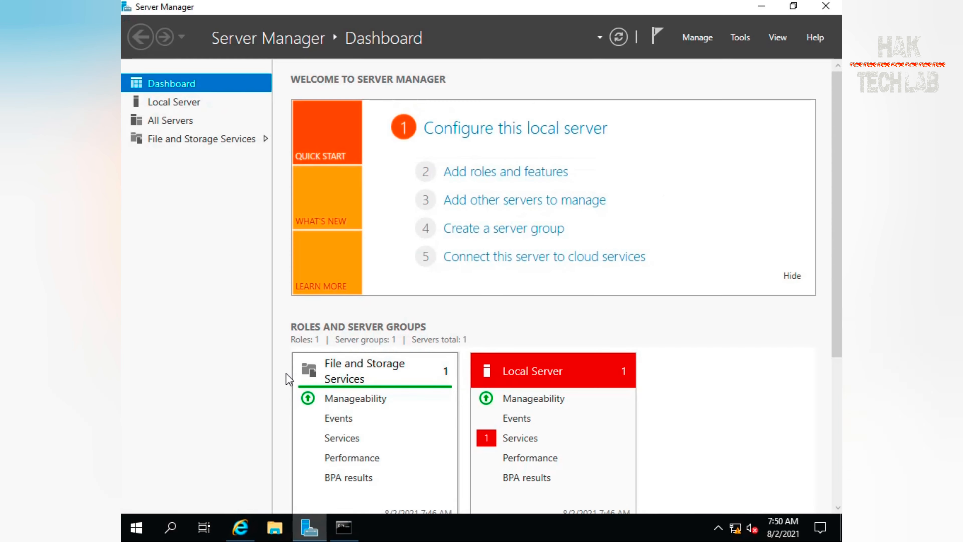
{"action": "left_click", "coordinate": [184, 109]}
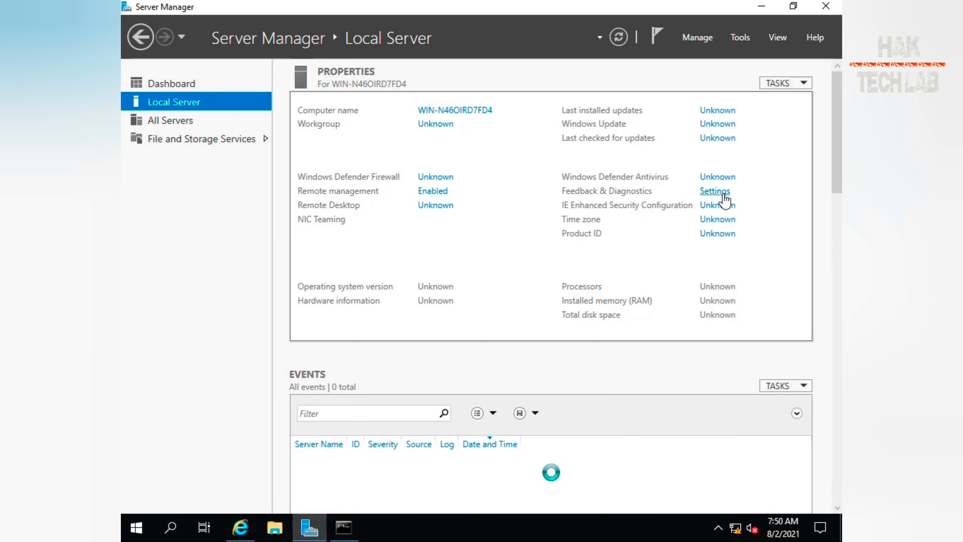
{"action": "left_click", "coordinate": [721, 192]}
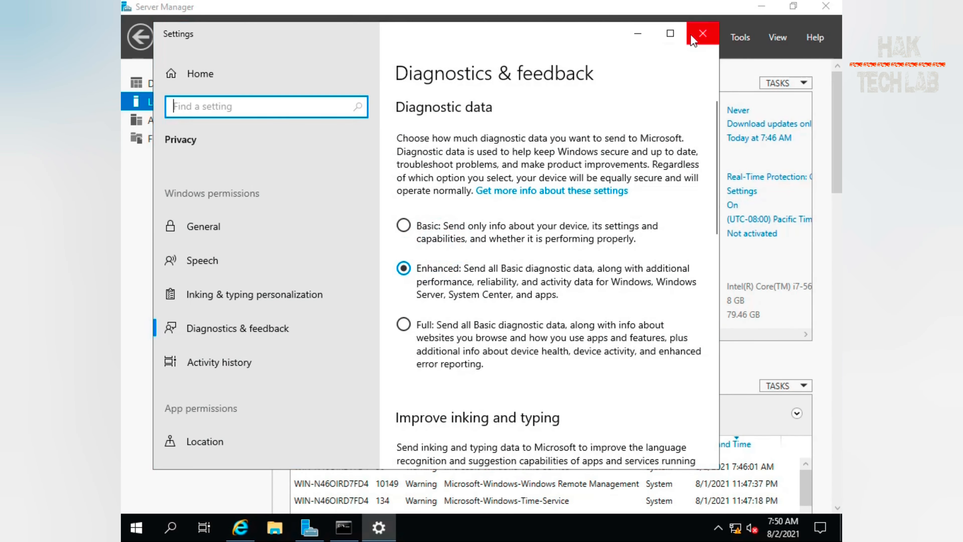
{"action": "left_click", "coordinate": [703, 33]}
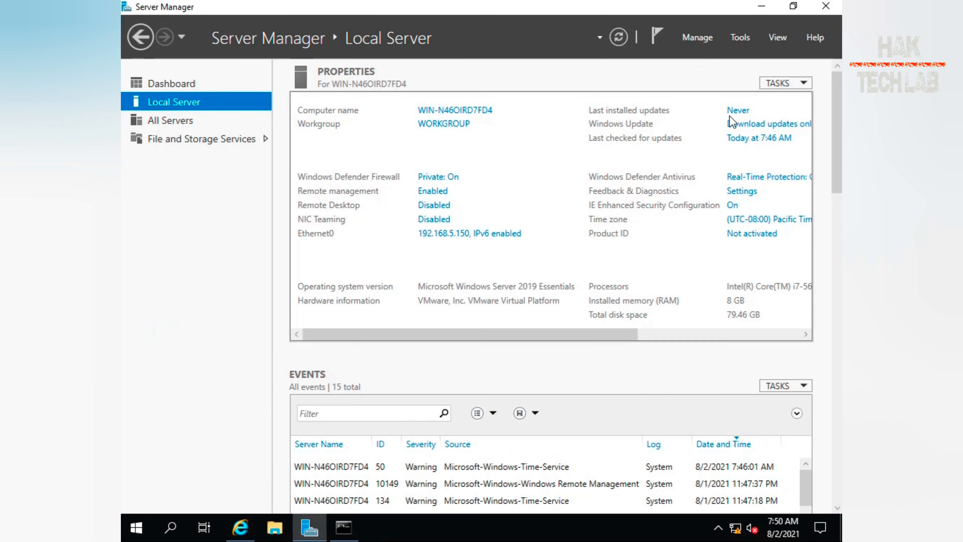
Turn off IE Enhanced Security Configuration for both Administrators and Users, then close Server Manager
{"action": "left_click", "coordinate": [732, 206]}
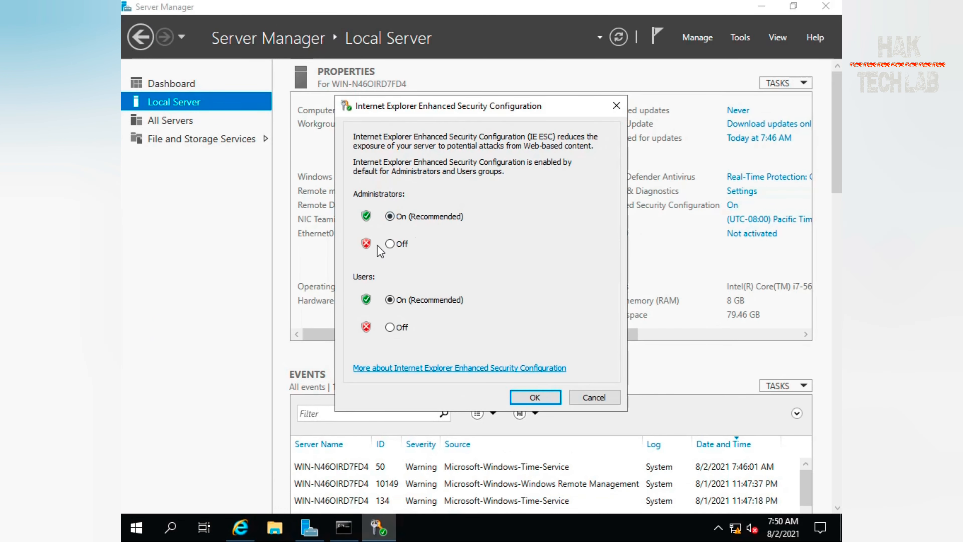
{"action": "left_click", "coordinate": [391, 243]}
{"action": "left_click", "coordinate": [401, 327]}
{"action": "left_click", "coordinate": [535, 397]}
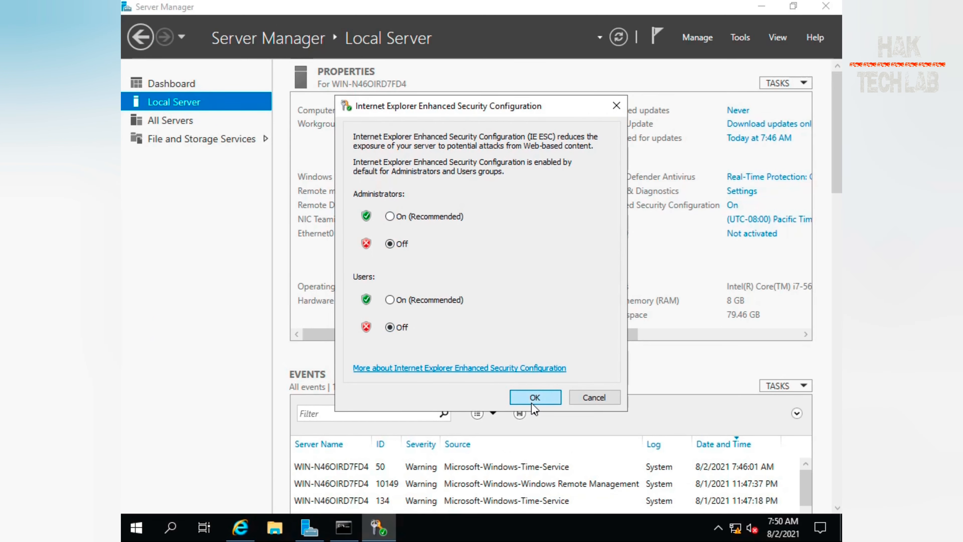
{"action": "left_click", "coordinate": [824, 9]}
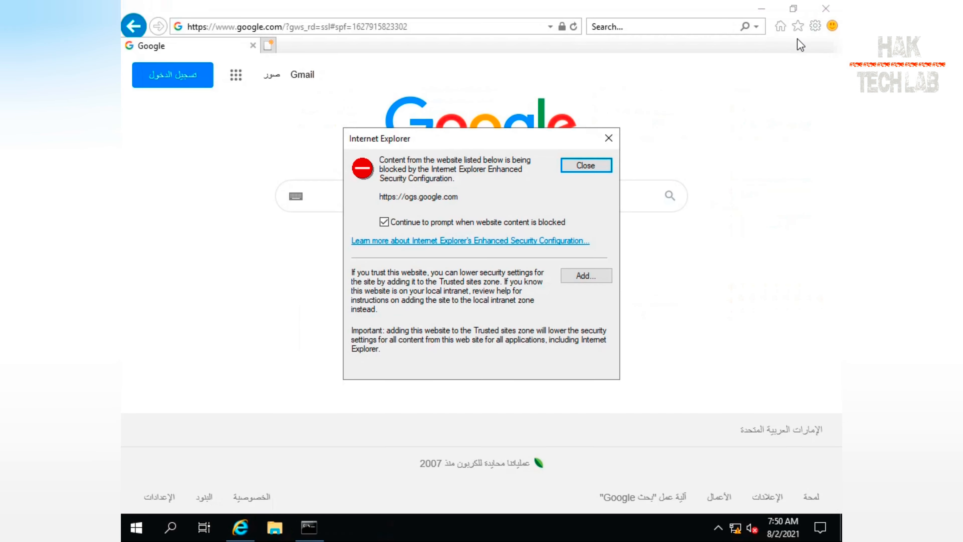
Restart Internet Explorer, load google.com, decline the switch-to-Chrome suggestion, and close the browser
{"action": "left_click", "coordinate": [611, 138]}
{"action": "left_click", "coordinate": [825, 9]}
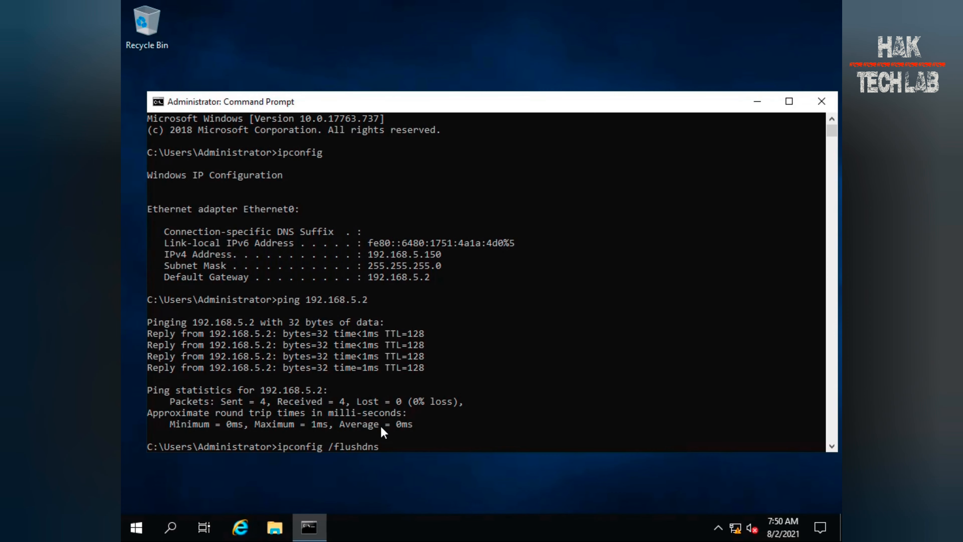
{"action": "left_click", "coordinate": [240, 527]}
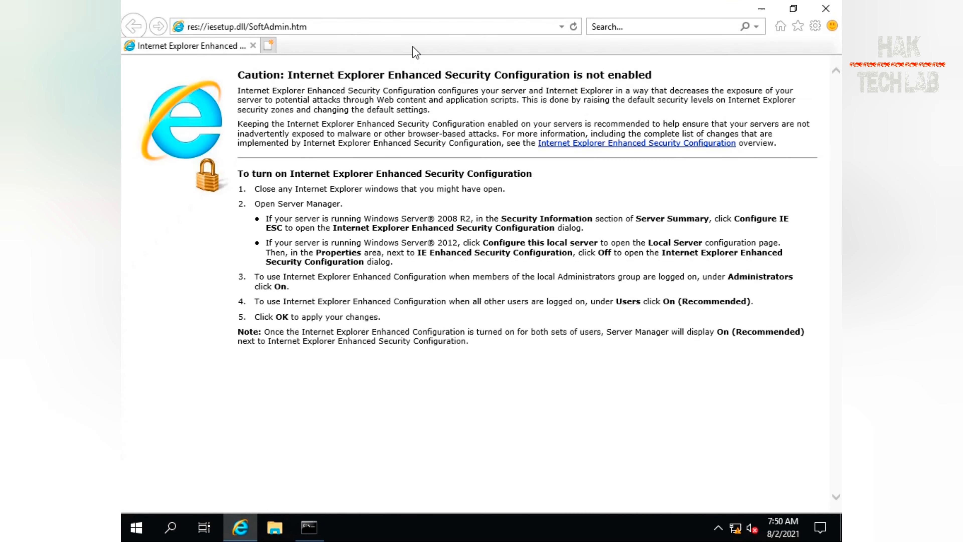
{"action": "left_click", "coordinate": [420, 27]}
{"action": "type", "text": "google"}
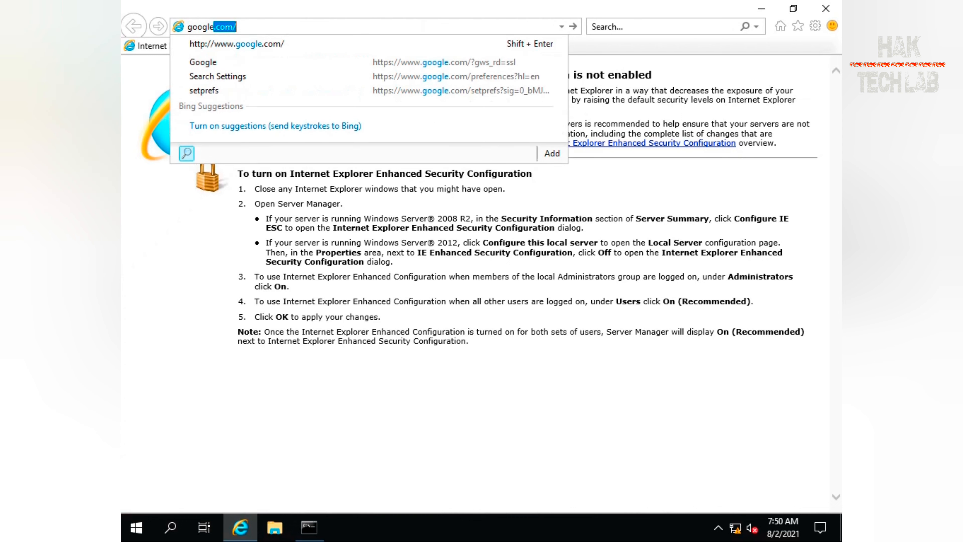
{"action": "key", "text": "Return"}
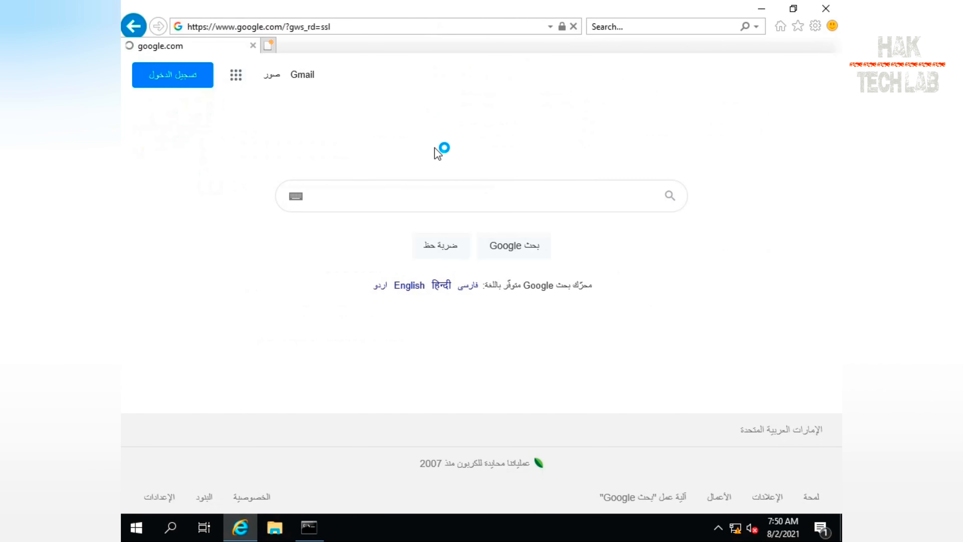
{"action": "left_click", "coordinate": [399, 289]}
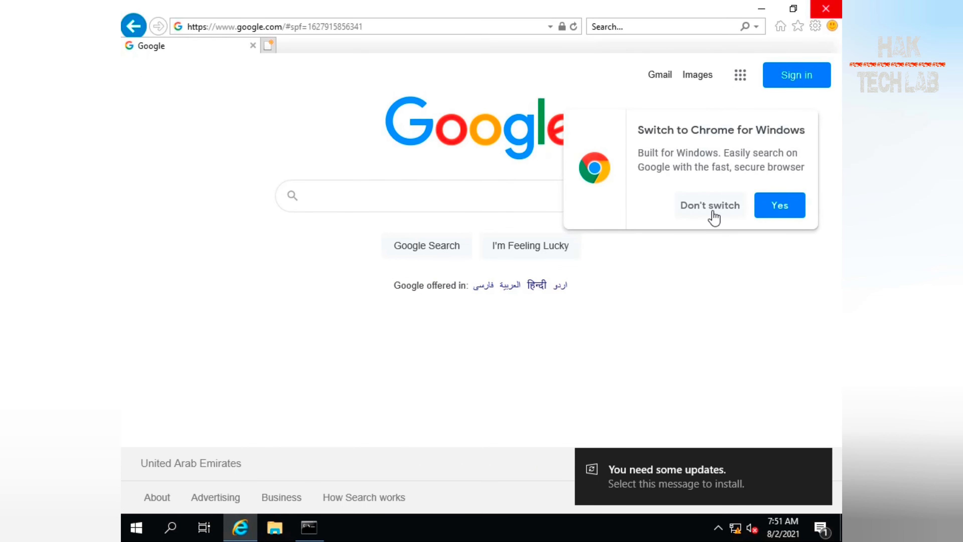
{"action": "left_click", "coordinate": [690, 208]}
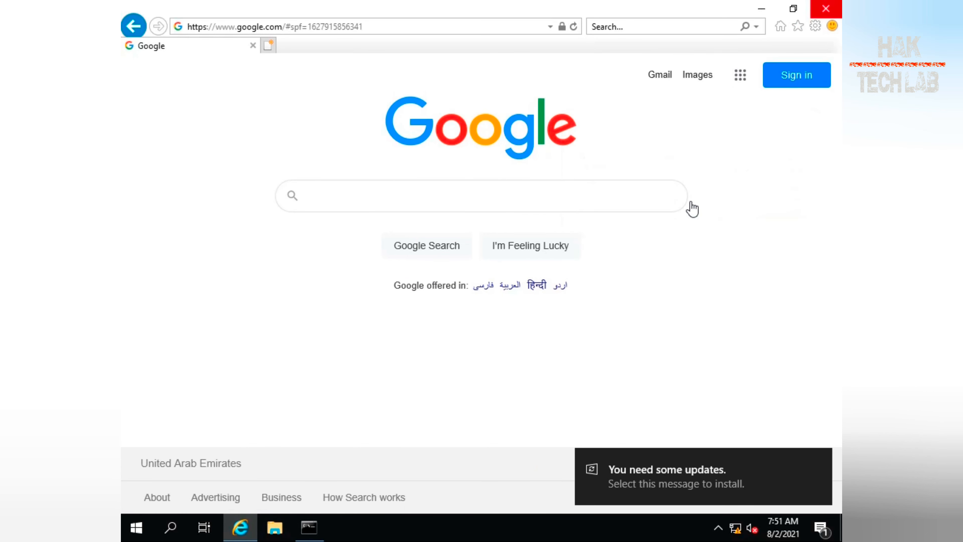
{"action": "left_click", "coordinate": [826, 8]}
Close the command prompt and restart the server with the shutdown reason Hardware: Installation (Planned)
{"action": "left_click", "coordinate": [473, 268]}
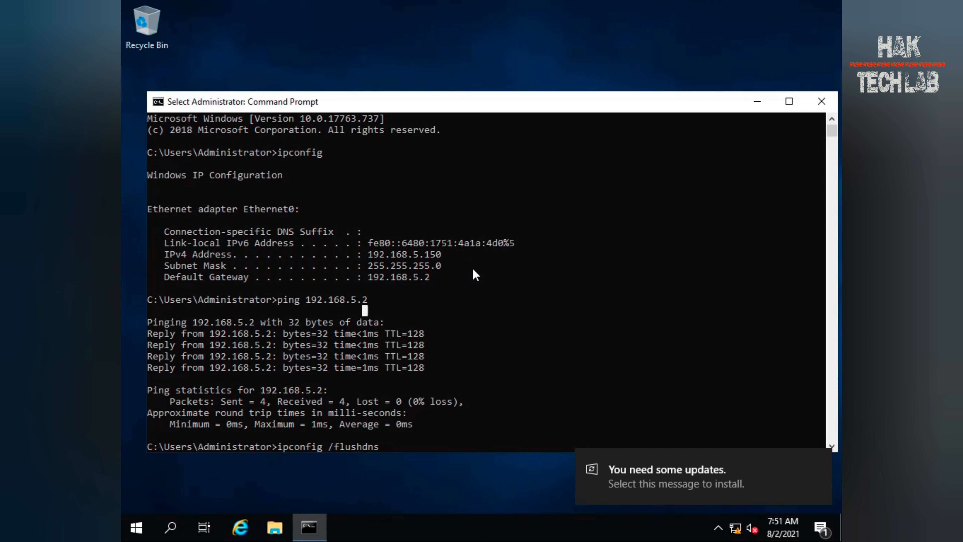
{"action": "left_click", "coordinate": [820, 99]}
{"action": "left_click", "coordinate": [137, 528]}
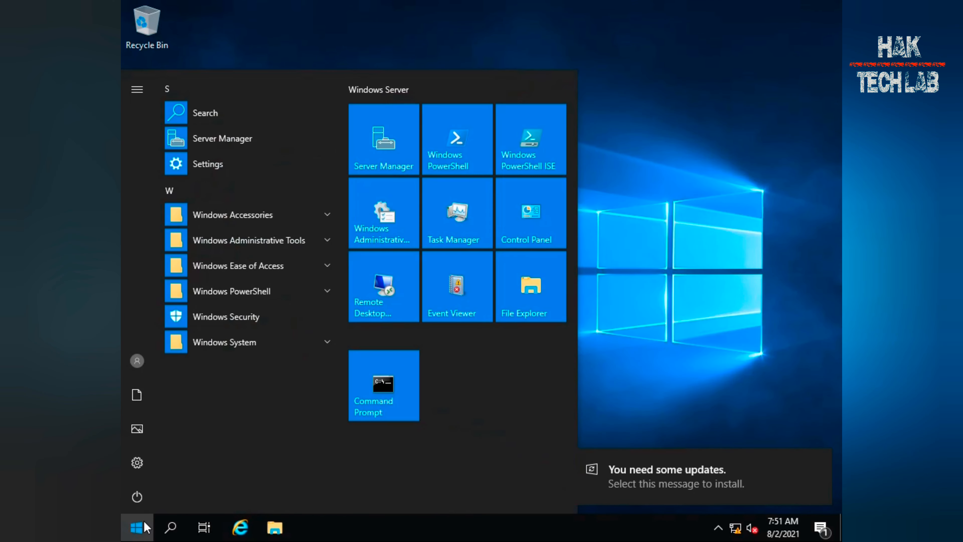
{"action": "left_click", "coordinate": [137, 497]}
{"action": "left_click", "coordinate": [152, 459]}
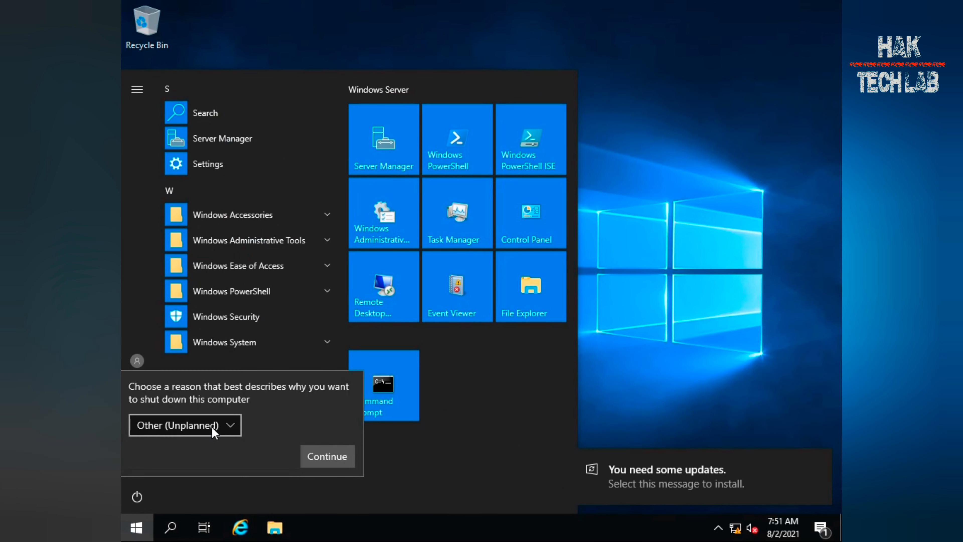
{"action": "left_click", "coordinate": [183, 424]}
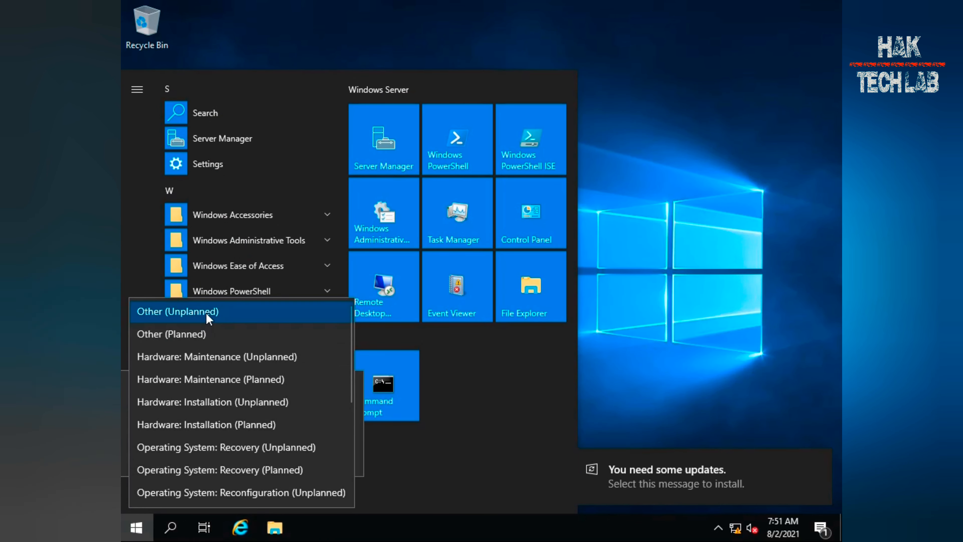
{"action": "left_click", "coordinate": [185, 312]}
{"action": "left_click", "coordinate": [172, 432]}
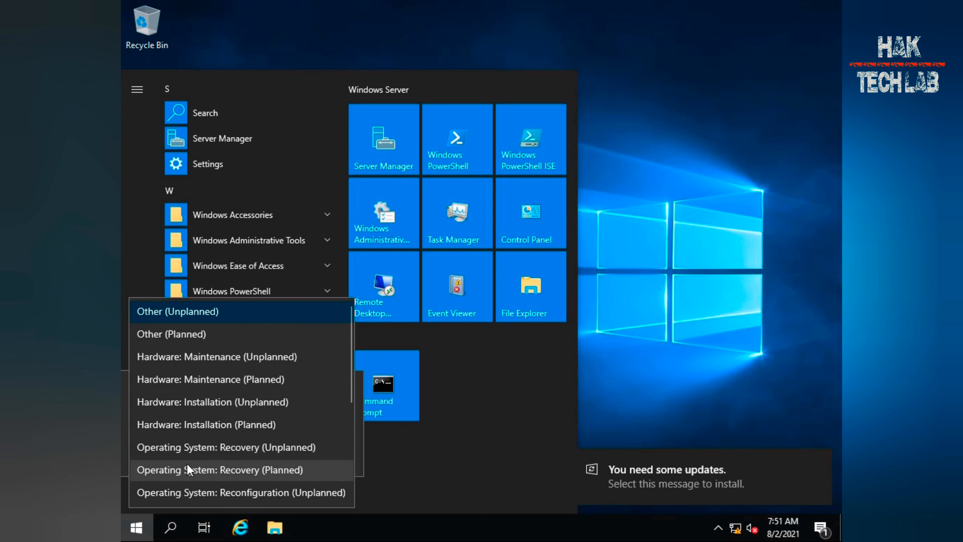
{"action": "left_click", "coordinate": [217, 422]}
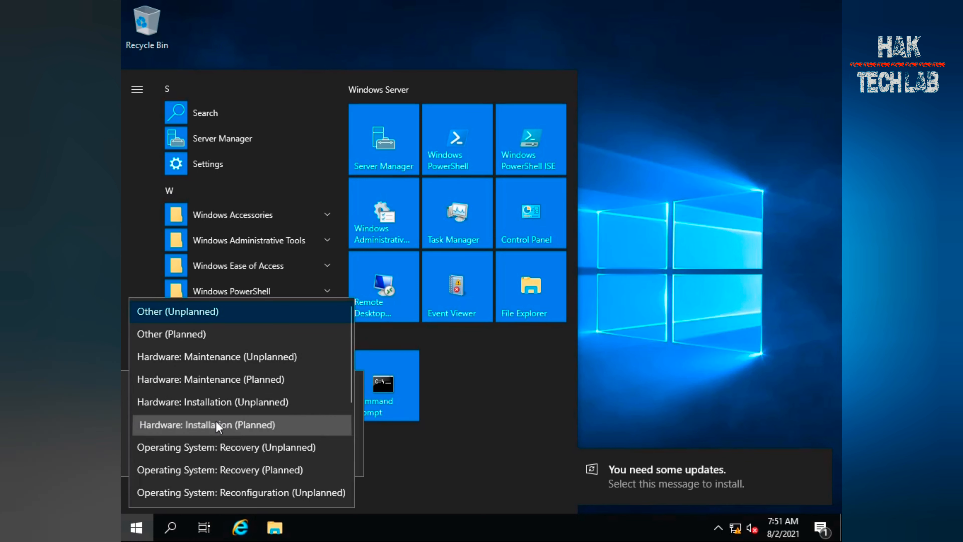
{"action": "left_click", "coordinate": [324, 453]}
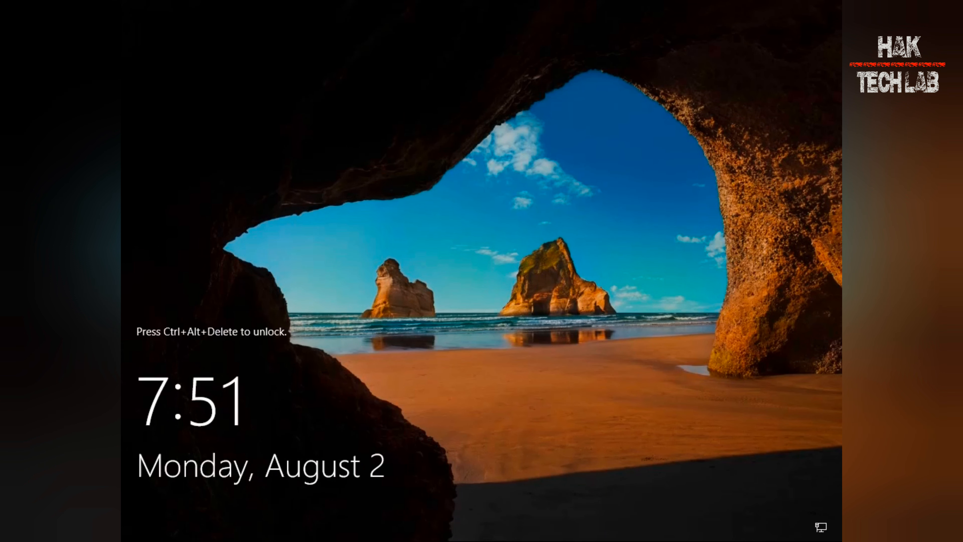
Sign back in as Administrator by entering the account password
{"action": "key", "text": "ctrl+alt+Delete"}
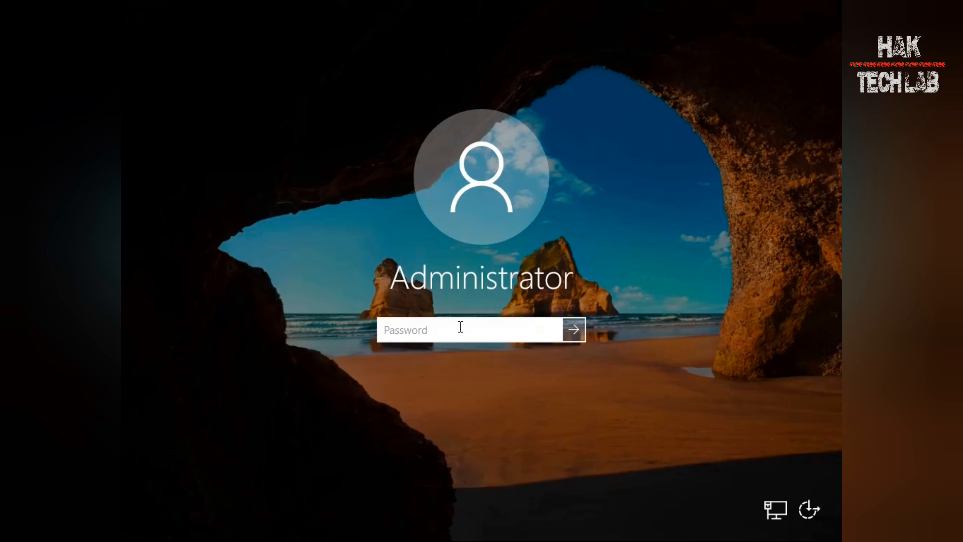
{"action": "type", "text": "Password"}
{"action": "key", "text": "Return"}
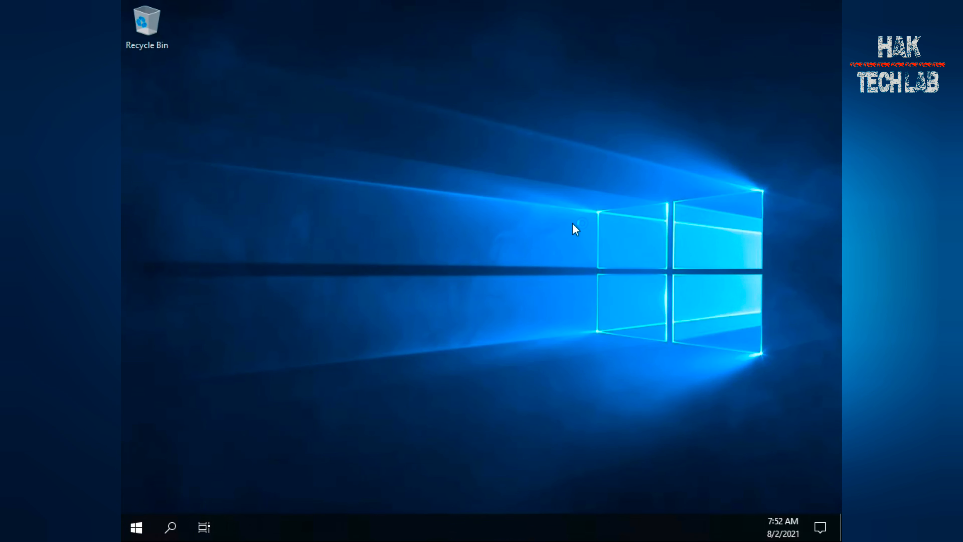
Open This PC's system properties to check the computer name, then close the windows
{"action": "left_click", "coordinate": [204, 527]}
{"action": "left_click", "coordinate": [339, 281]}
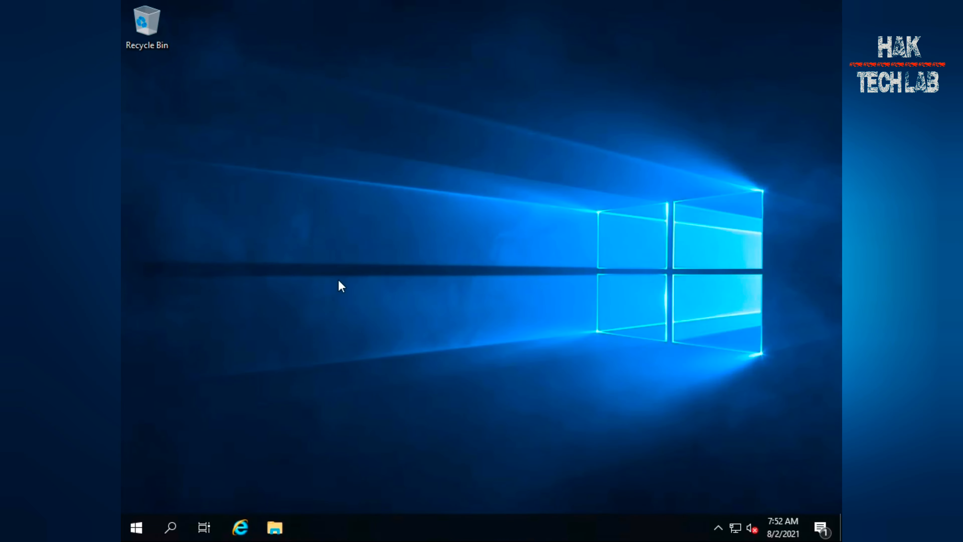
{"action": "key", "text": "super+e"}
{"action": "right_click", "coordinate": [168, 171]}
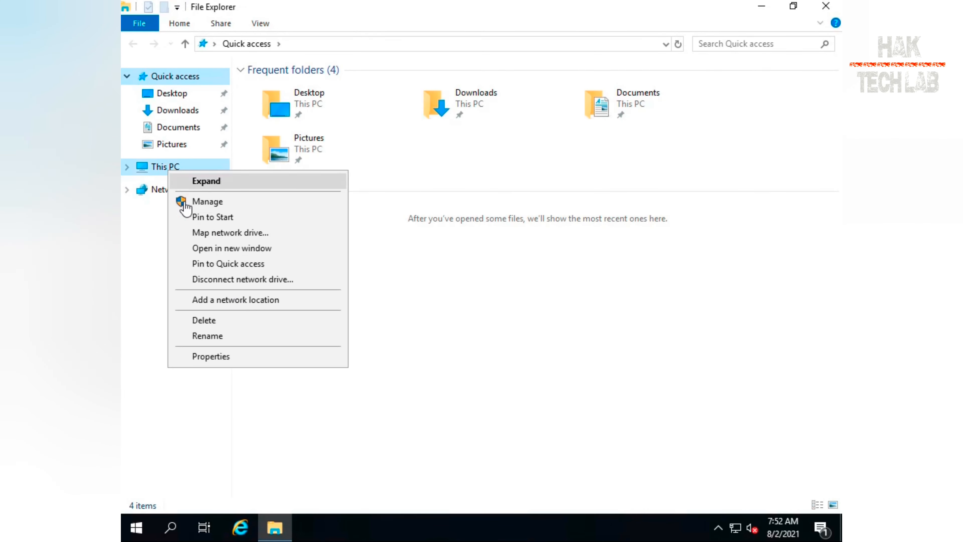
{"action": "left_click", "coordinate": [248, 358]}
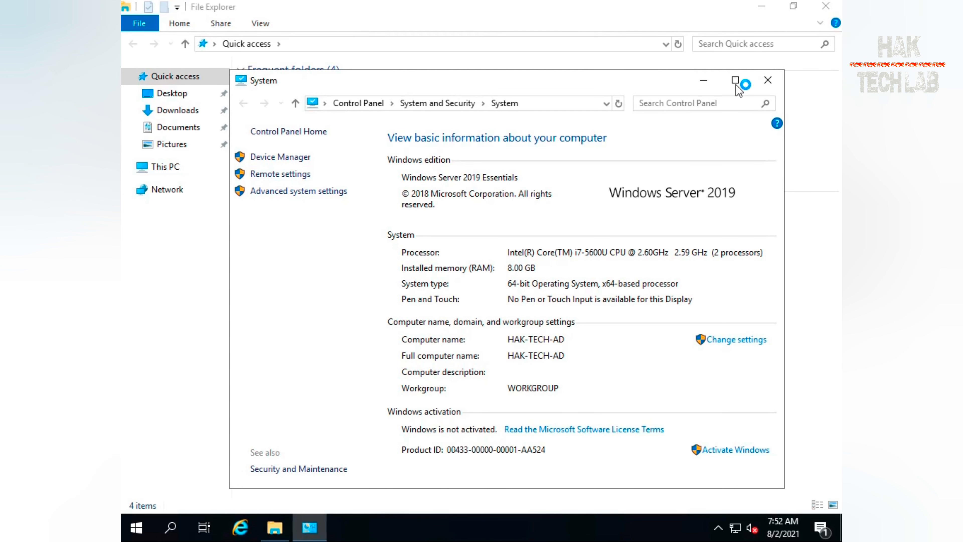
{"action": "left_click", "coordinate": [768, 80]}
{"action": "left_click", "coordinate": [826, 6]}
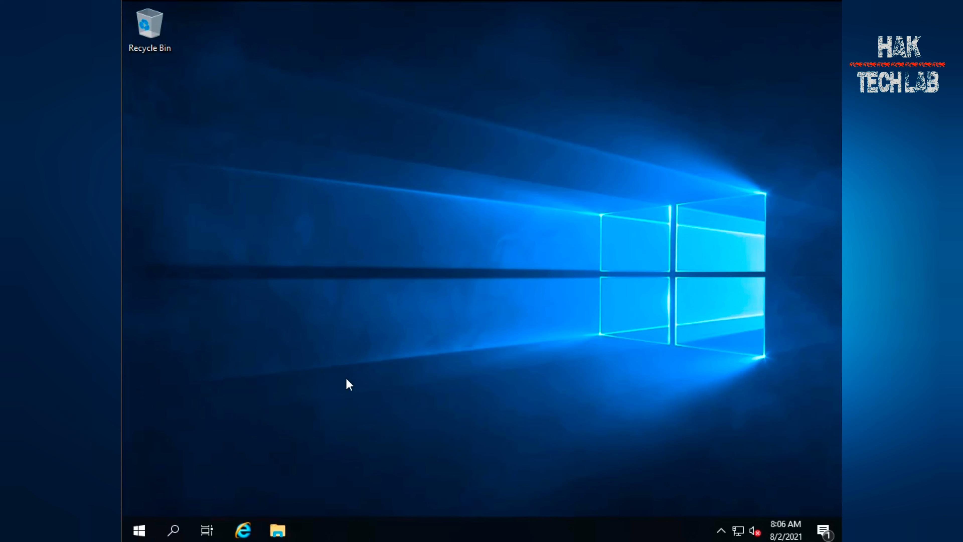
Open Server Manager and dismiss the Windows Admin Center prompt, choosing not to show it again
{"action": "right_click", "coordinate": [358, 283]}
{"action": "left_click", "coordinate": [392, 325]}
{"action": "left_click", "coordinate": [146, 528]}
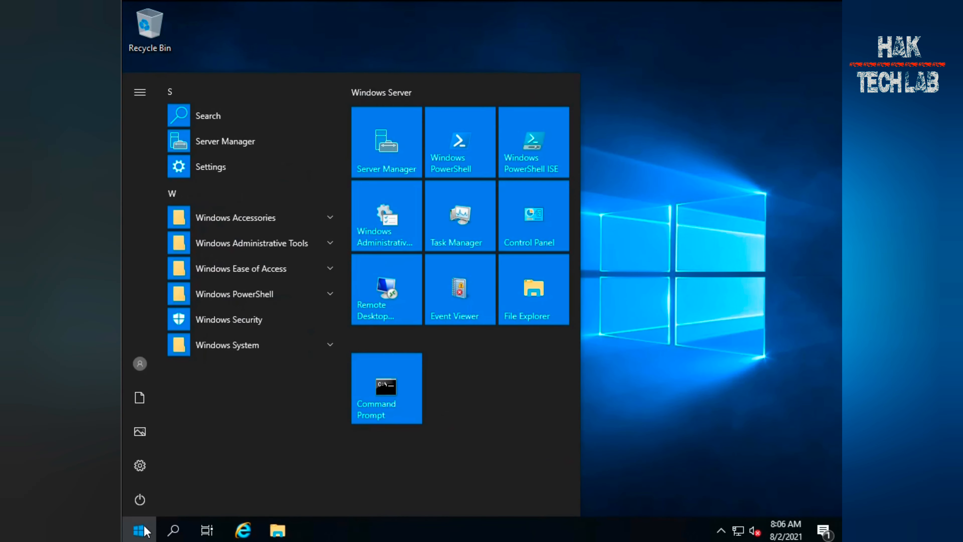
{"action": "left_click", "coordinate": [391, 151]}
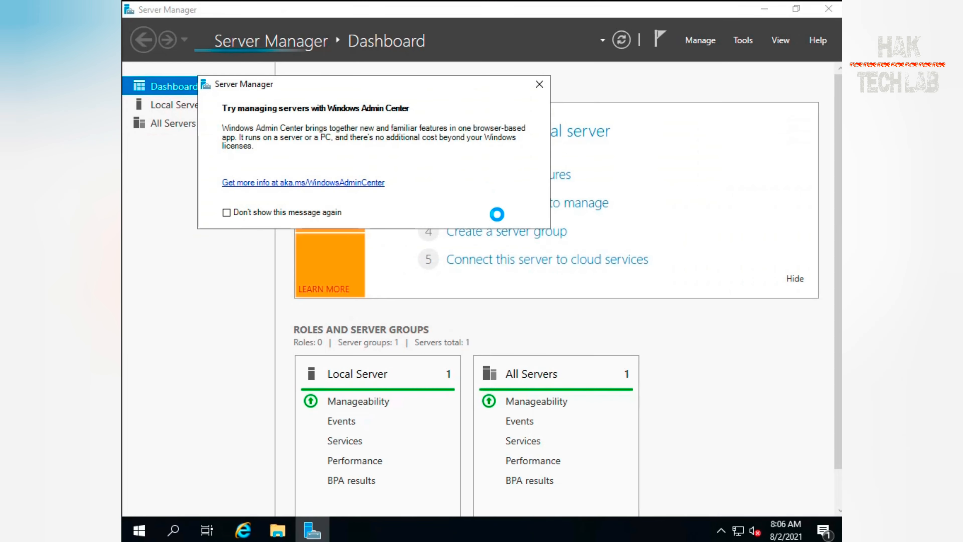
{"action": "left_click", "coordinate": [330, 217]}
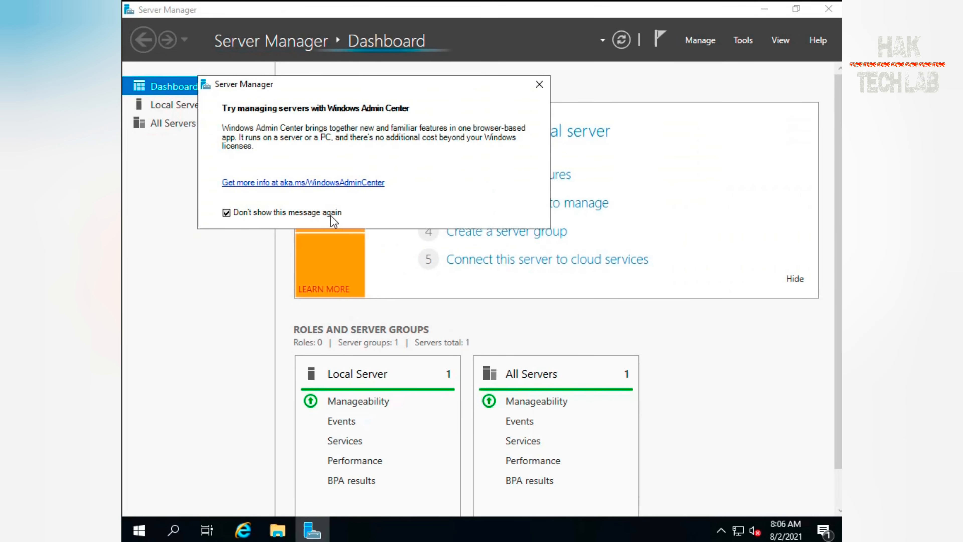
{"action": "left_click", "coordinate": [539, 85]}
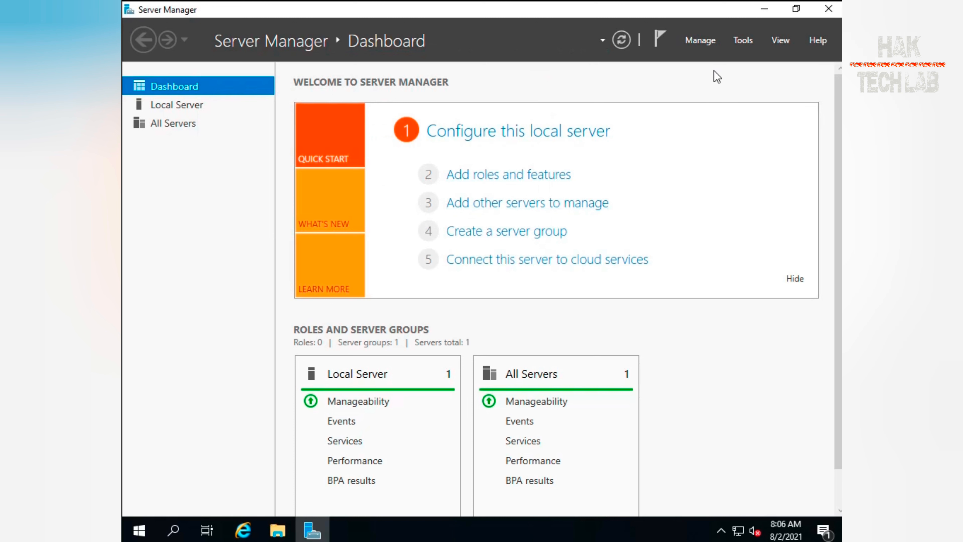
Launch the Add Roles and Features Wizard
{"action": "left_click", "coordinate": [700, 39]}
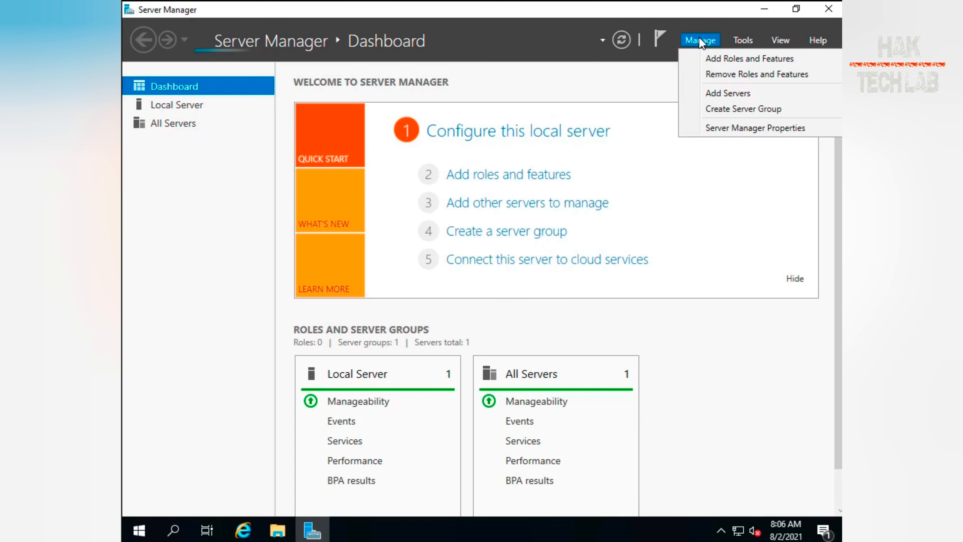
{"action": "left_click", "coordinate": [741, 38]}
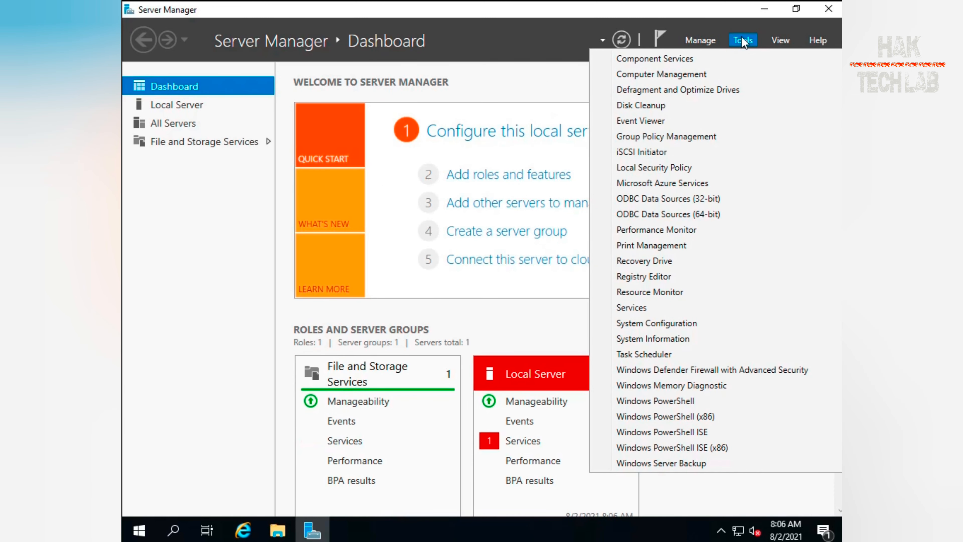
{"action": "mouse_move", "coordinate": [777, 41]}
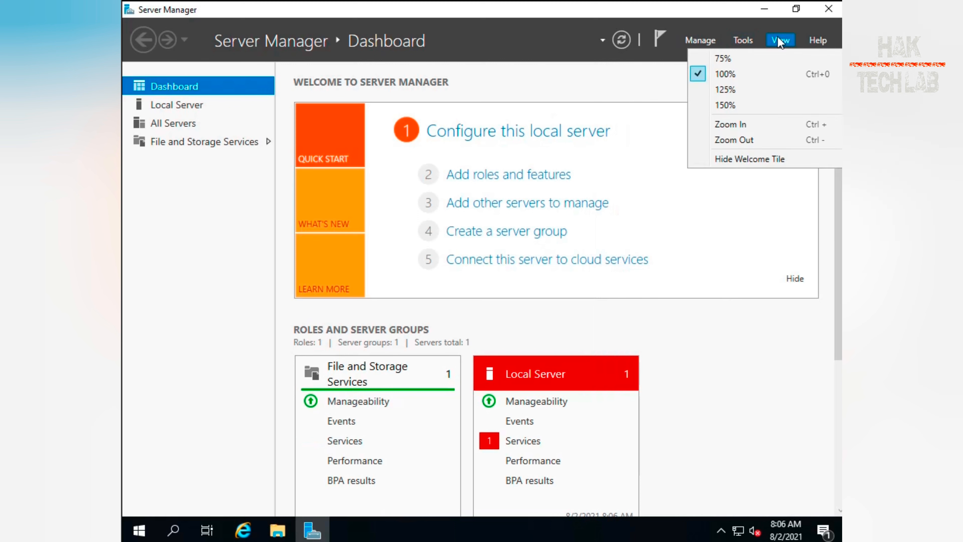
{"action": "left_click", "coordinate": [699, 38]}
{"action": "left_click", "coordinate": [708, 59]}
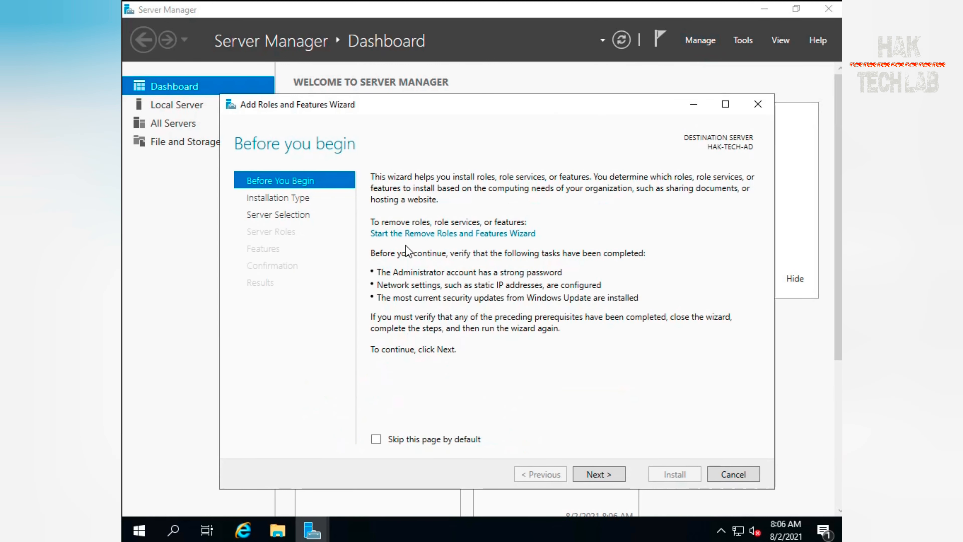
Choose a role-based installation on HAK-TECH-AD and select the Active Directory Domain Services role with its required features
{"action": "left_click", "coordinate": [595, 469]}
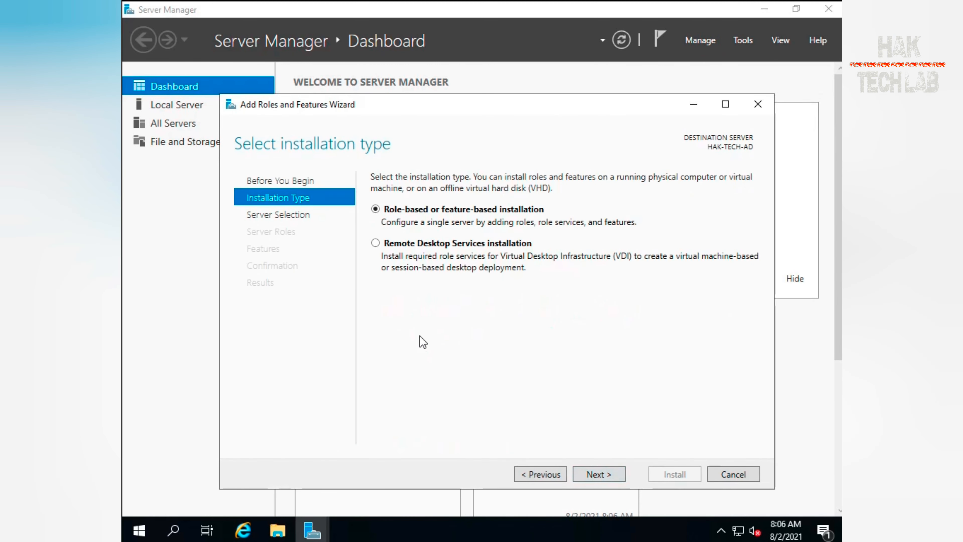
{"action": "left_click", "coordinate": [607, 475]}
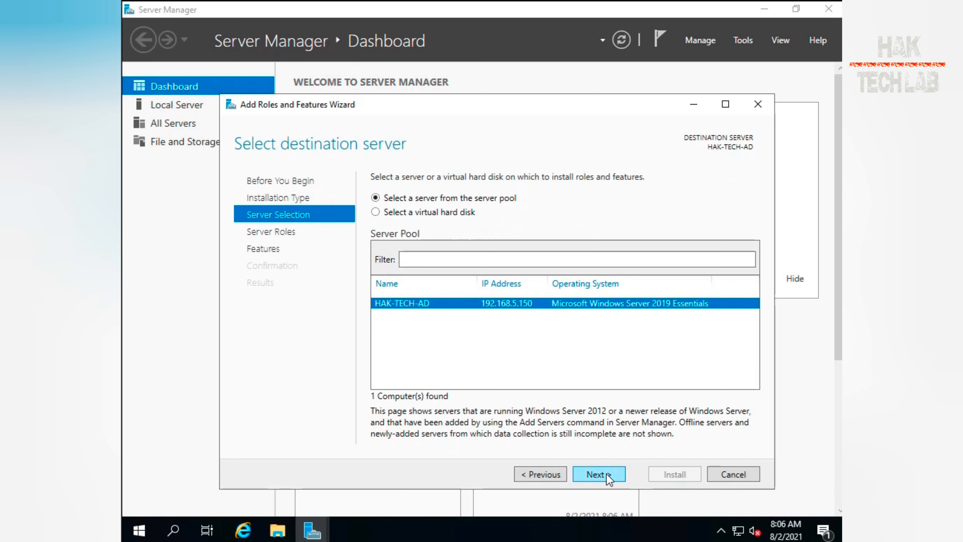
{"action": "left_click", "coordinate": [609, 479]}
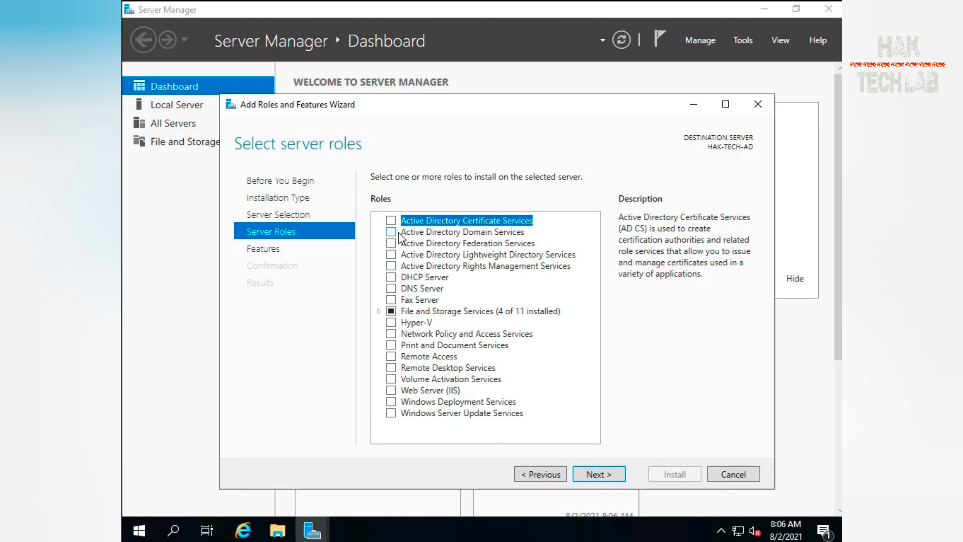
{"action": "left_click", "coordinate": [392, 232]}
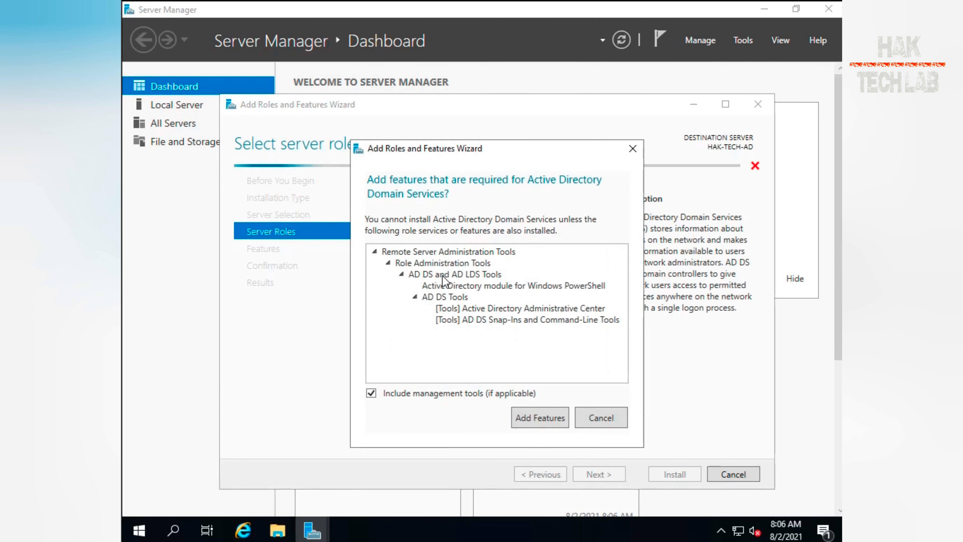
{"action": "left_click", "coordinate": [527, 418]}
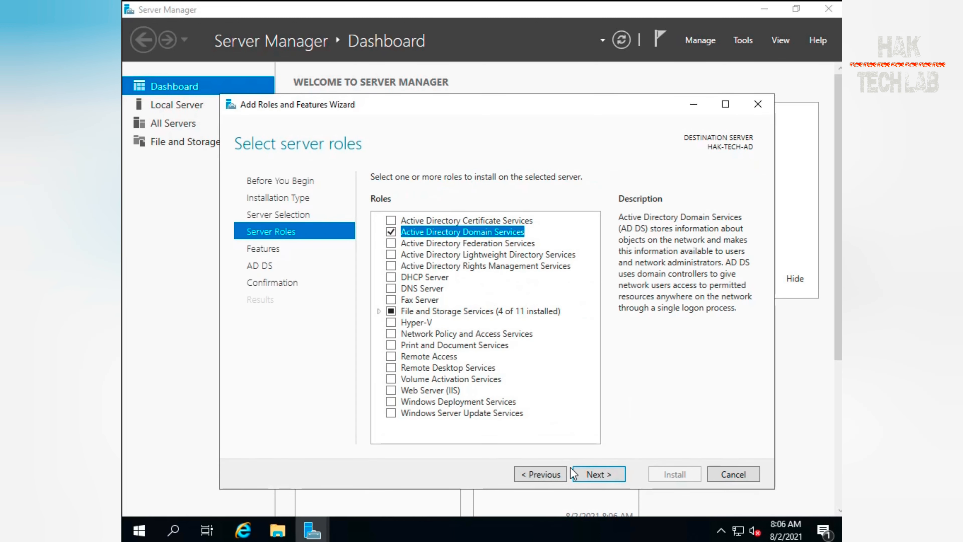
{"action": "left_click", "coordinate": [595, 472]}
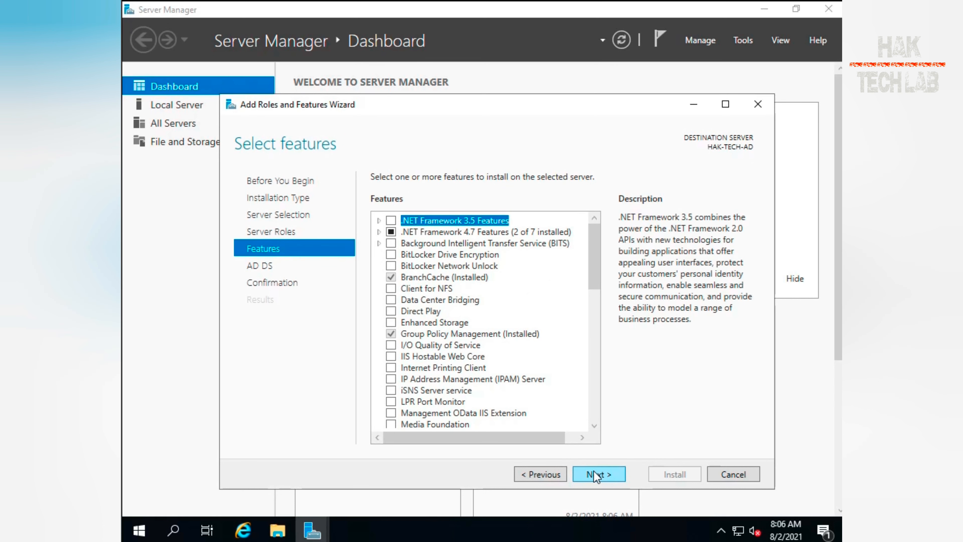
Browse the feature list and continue past the features and AD DS pages without adding anything
{"action": "key", "text": "m"}
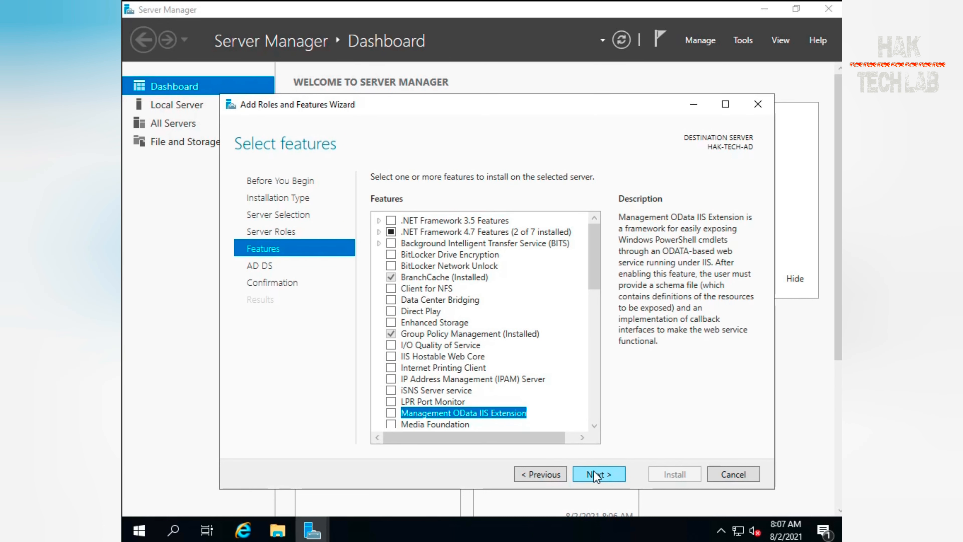
{"action": "key", "text": "t"}
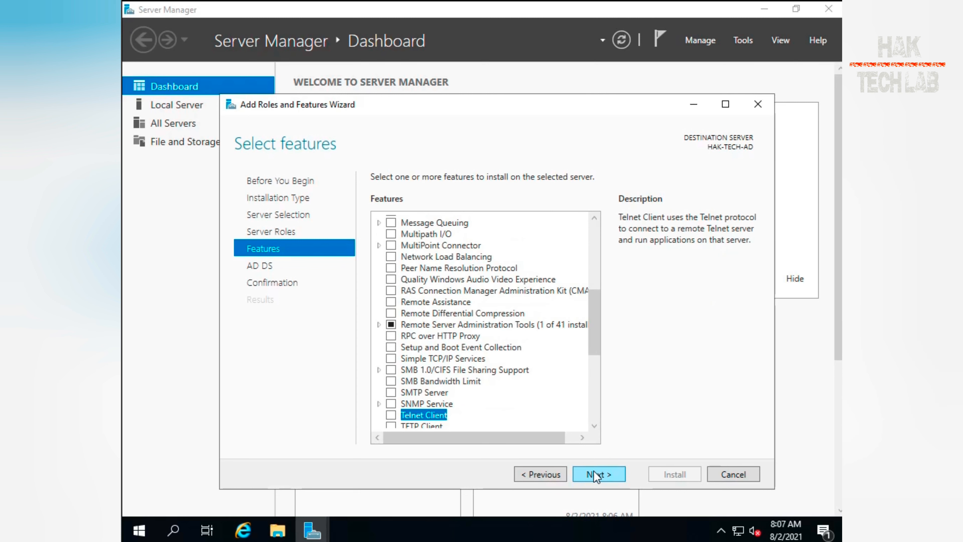
{"action": "left_click_drag", "start_coordinate": [593, 336], "coordinate": [606, 253]}
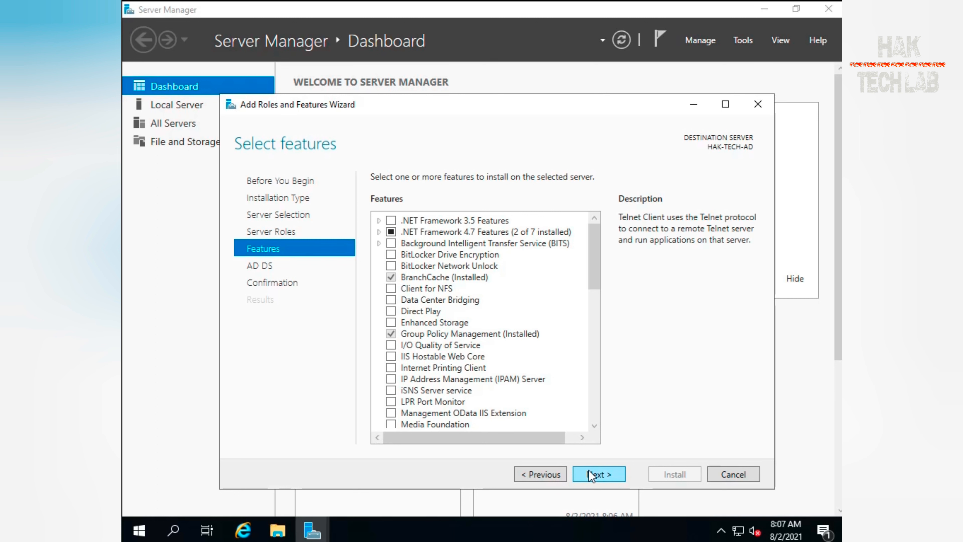
{"action": "left_click", "coordinate": [610, 475]}
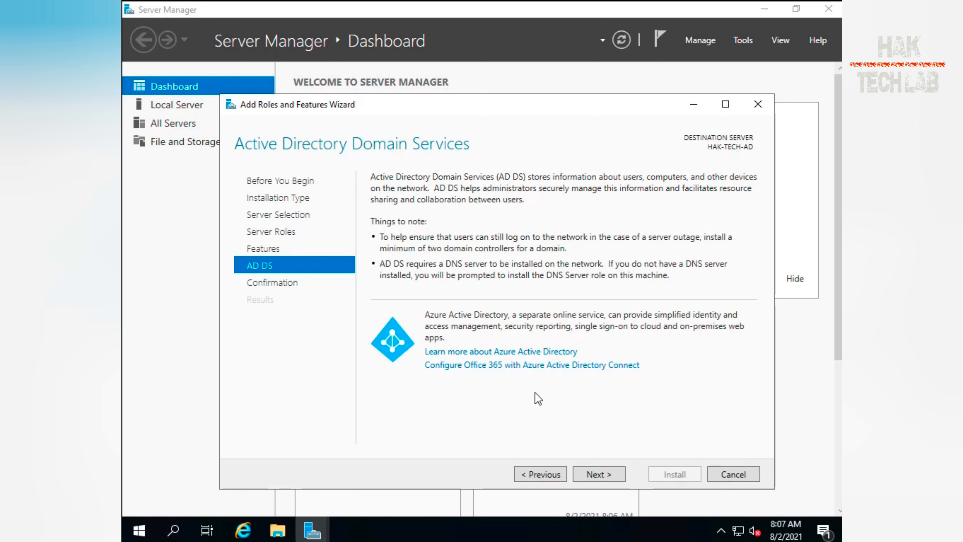
{"action": "left_click", "coordinate": [594, 473]}
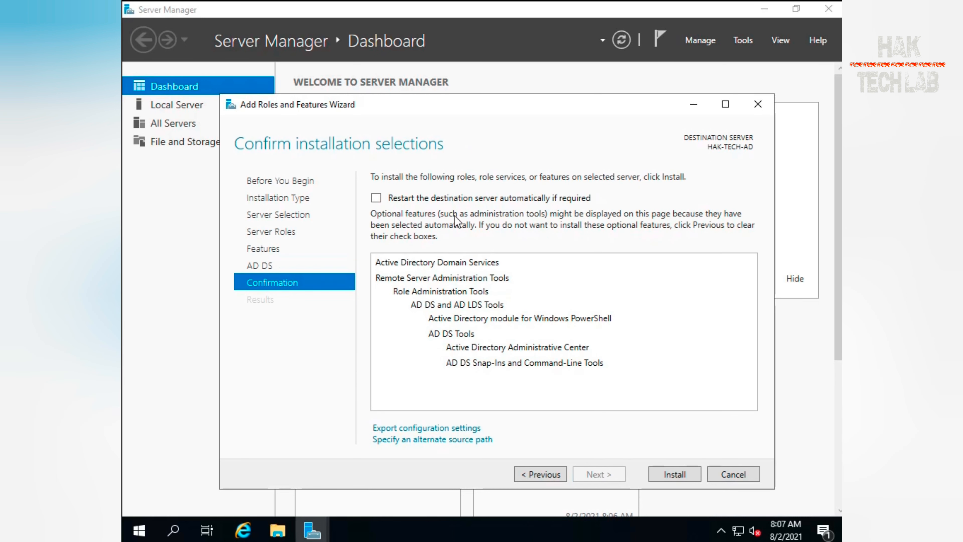
Allow automatic restart of the destination server if required and start the role installation
{"action": "left_click", "coordinate": [463, 198]}
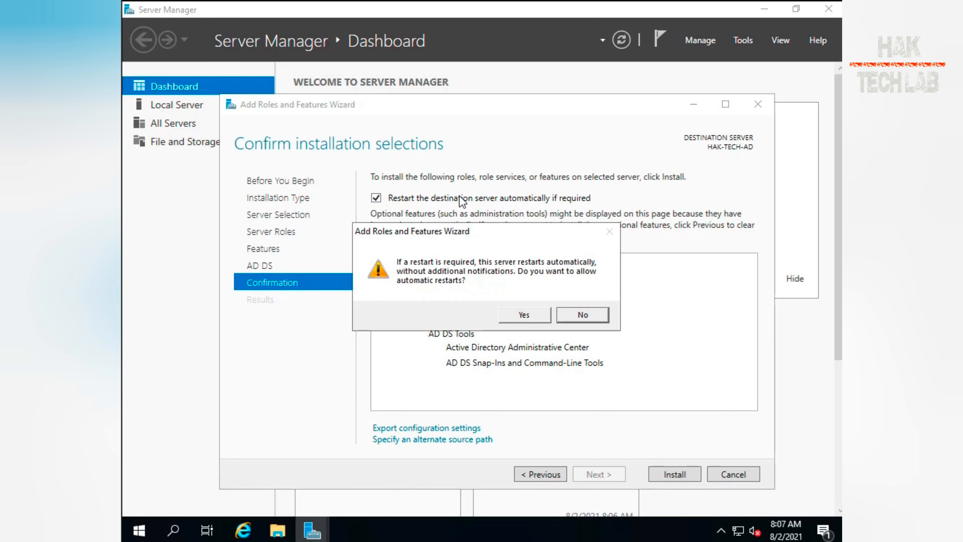
{"action": "left_click", "coordinate": [524, 320]}
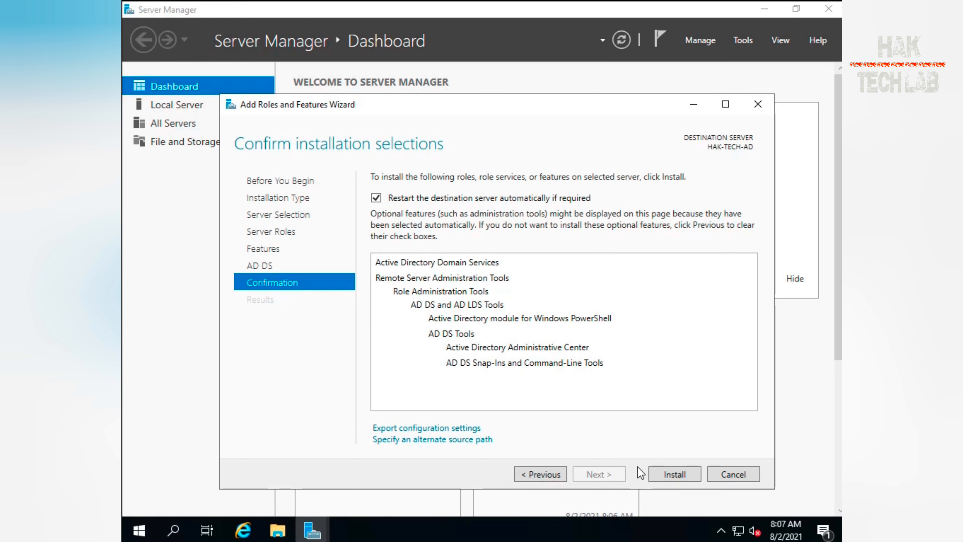
{"action": "left_click", "coordinate": [685, 476]}
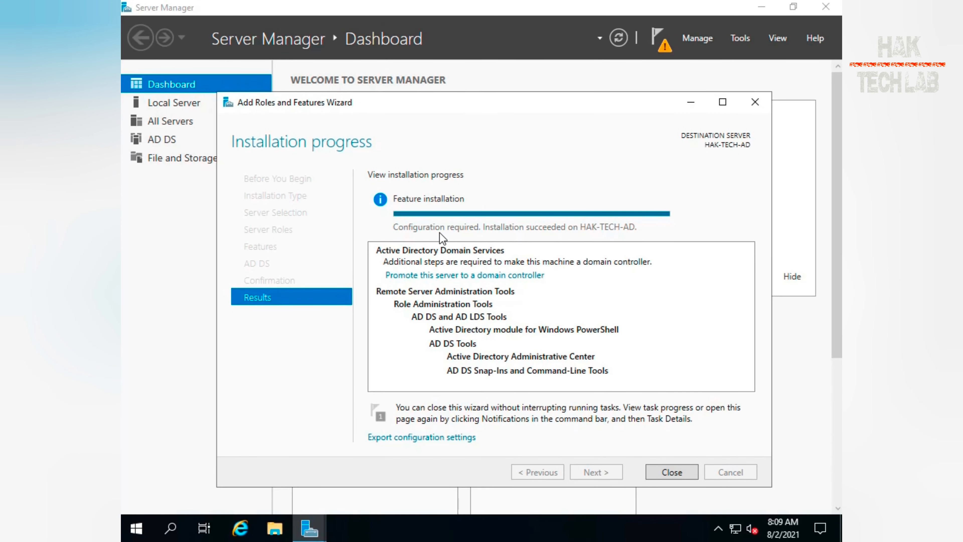
Promote the server to a domain controller by adding a new forest with root domain name lab.local
{"action": "left_click", "coordinate": [466, 275]}
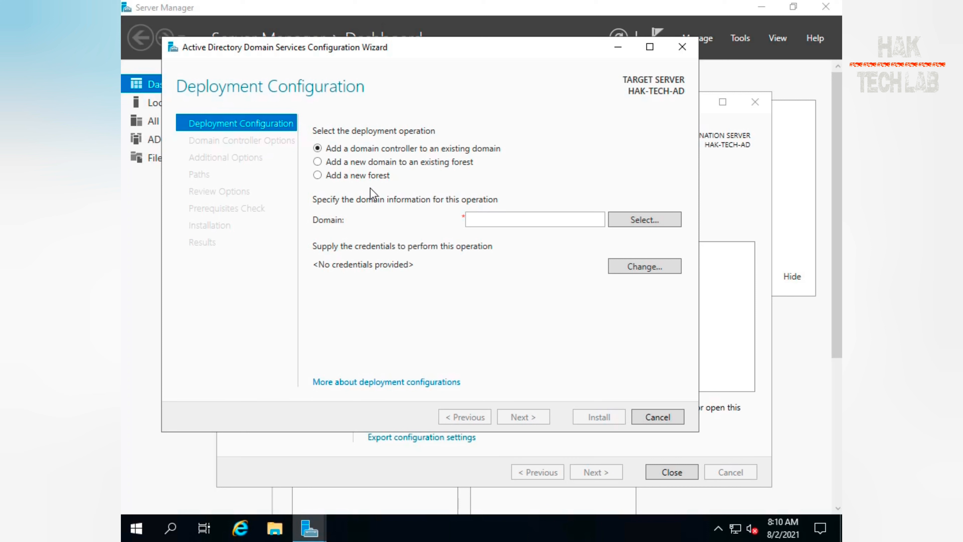
{"action": "left_click", "coordinate": [357, 179]}
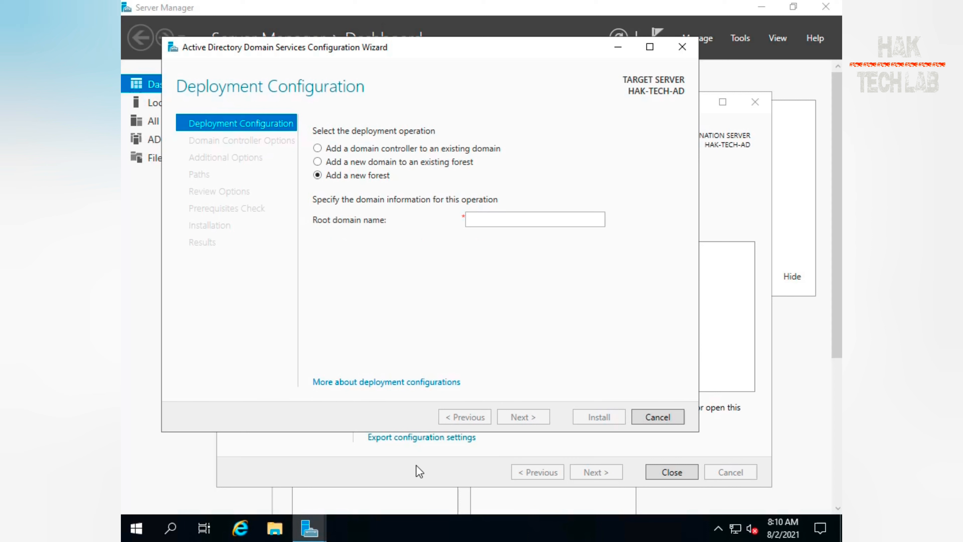
{"action": "left_click", "coordinate": [490, 221]}
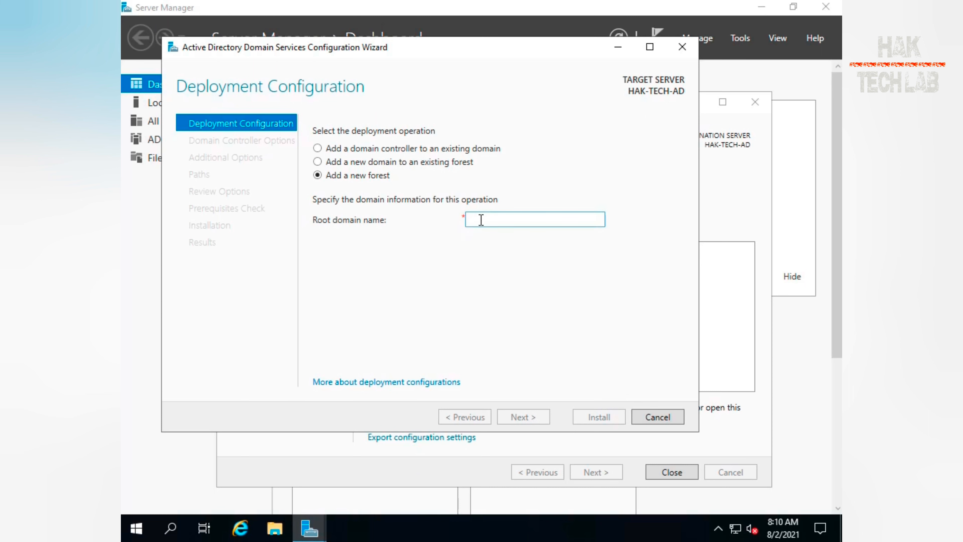
{"action": "type", "text": "lab.local"}
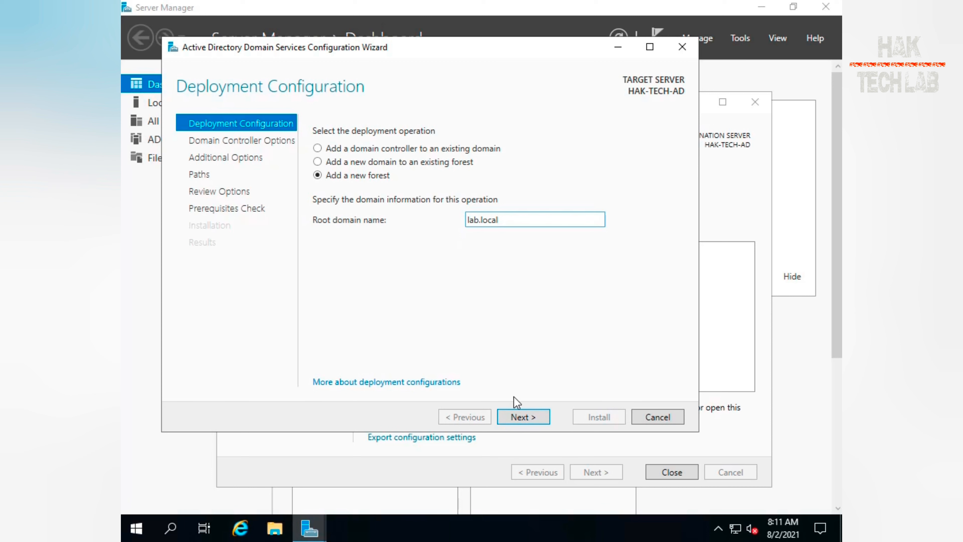
{"action": "left_click", "coordinate": [523, 417]}
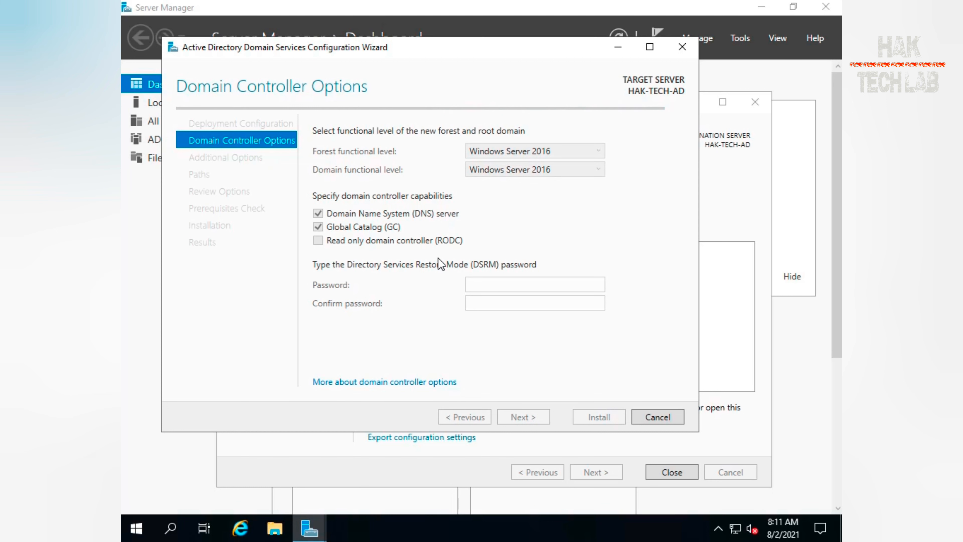
Set both the forest and domain functional levels to Windows Server 2016
{"action": "left_click", "coordinate": [521, 159]}
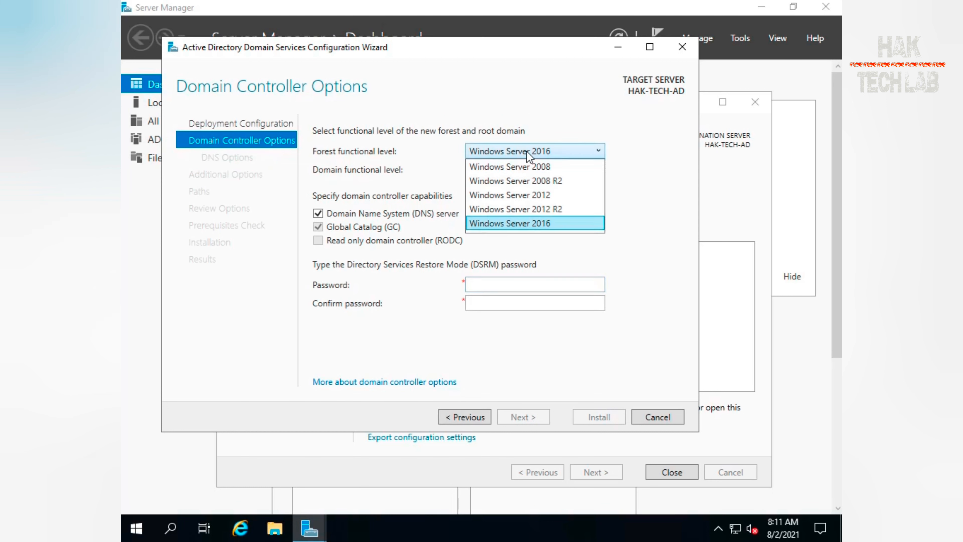
{"action": "left_click", "coordinate": [551, 224]}
{"action": "left_click", "coordinate": [569, 170]}
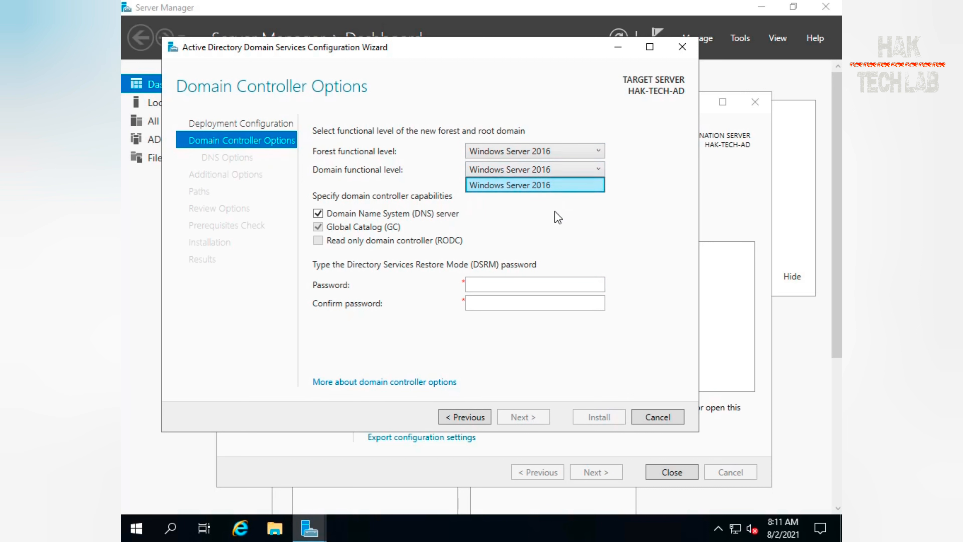
{"action": "left_click", "coordinate": [565, 186]}
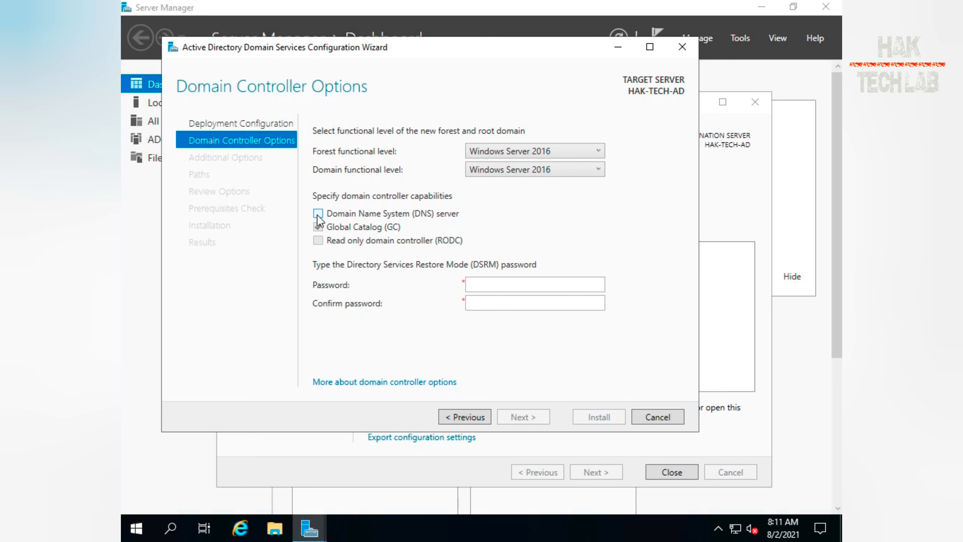
Enter and confirm the Directory Services Restore Mode password
{"action": "left_click", "coordinate": [487, 285]}
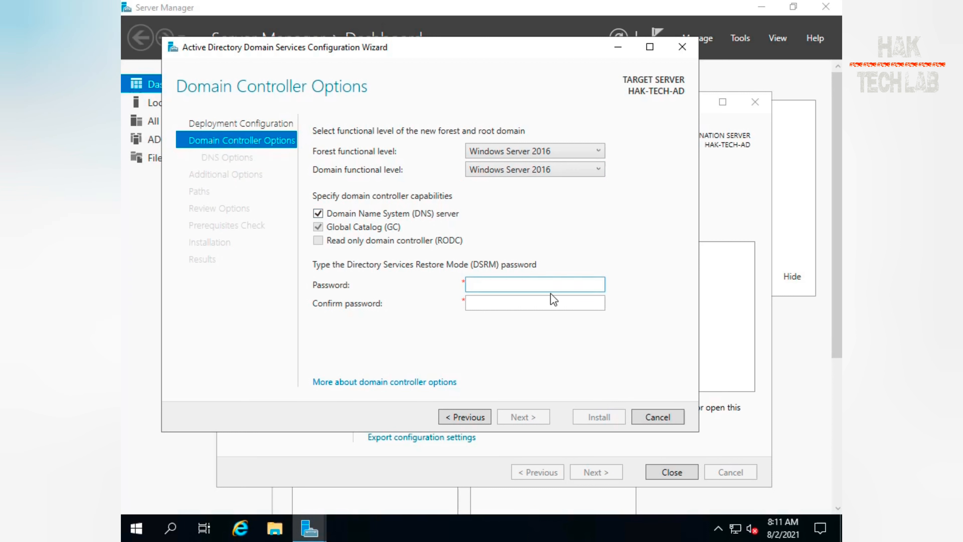
{"action": "type", "text": "********"}
{"action": "key", "text": "Tab"}
{"action": "type", "text": "*****"}
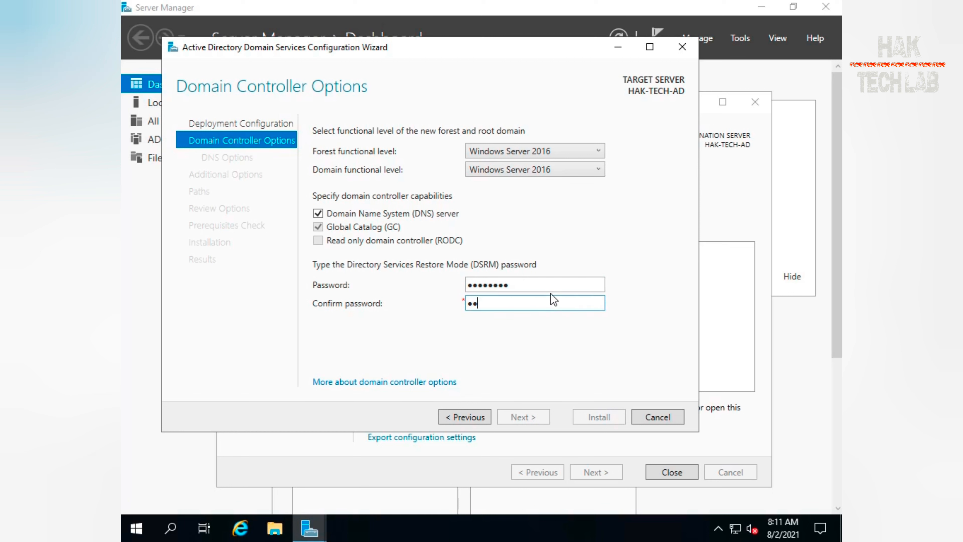
{"action": "type", "text": "***"}
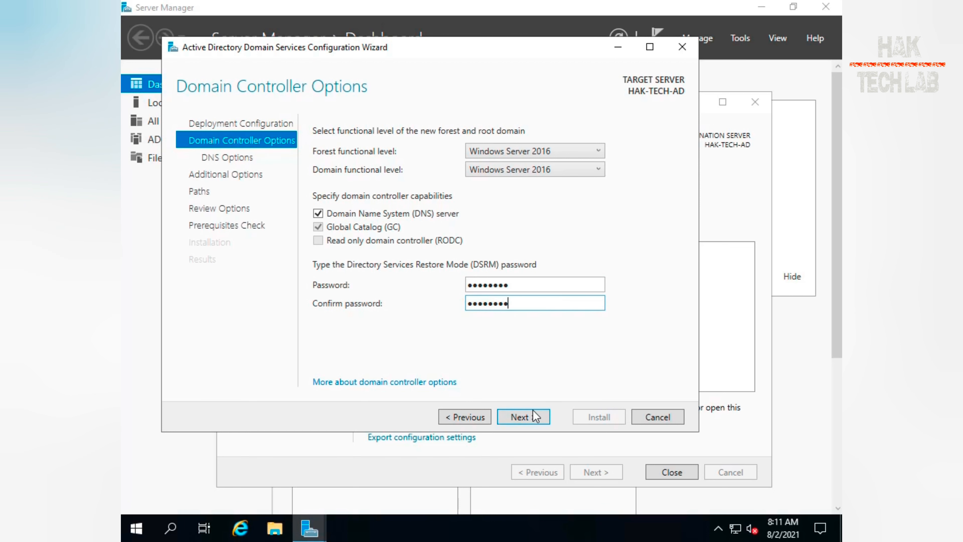
{"action": "left_click", "coordinate": [523, 417]}
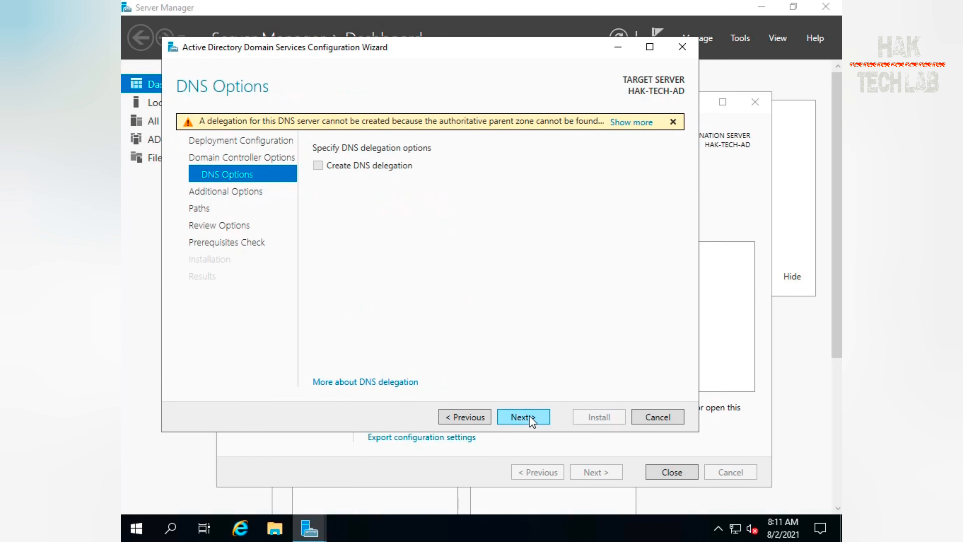
Continue past the DNS options without delegation and accept LAB as the NetBIOS domain name
{"action": "mouse_move", "coordinate": [370, 125]}
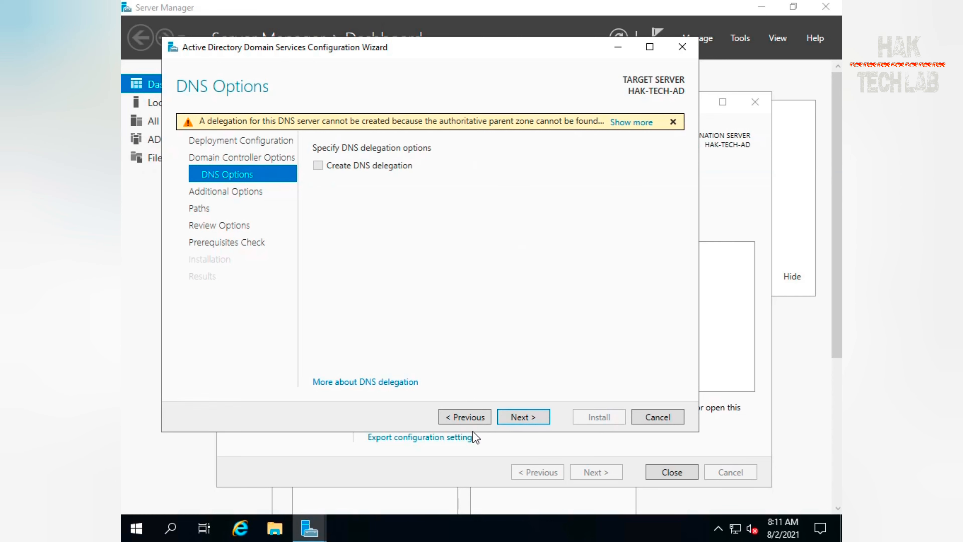
{"action": "left_click", "coordinate": [517, 416]}
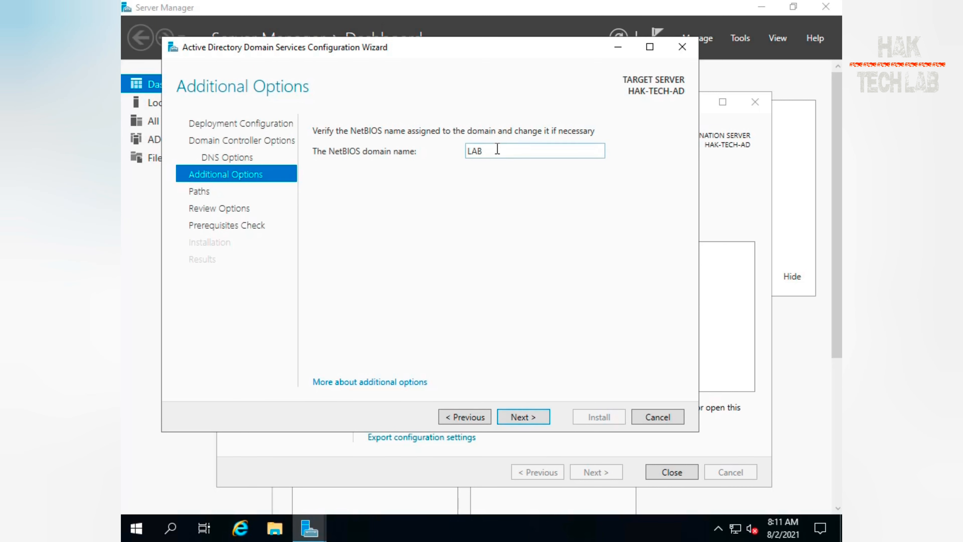
{"action": "left_click", "coordinate": [531, 414]}
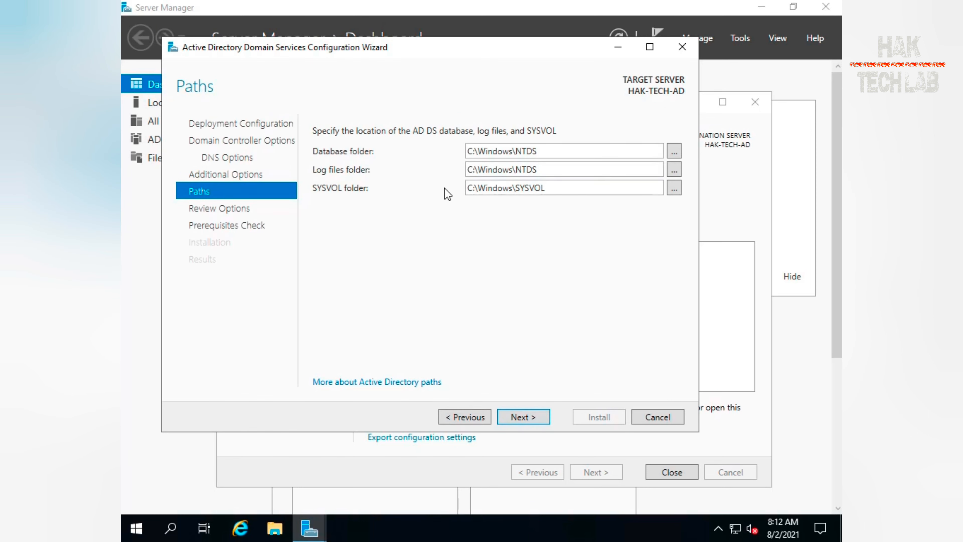
Accept the default database, log files and SYSVOL folder paths
{"action": "left_click", "coordinate": [562, 152]}
{"action": "left_click", "coordinate": [558, 171]}
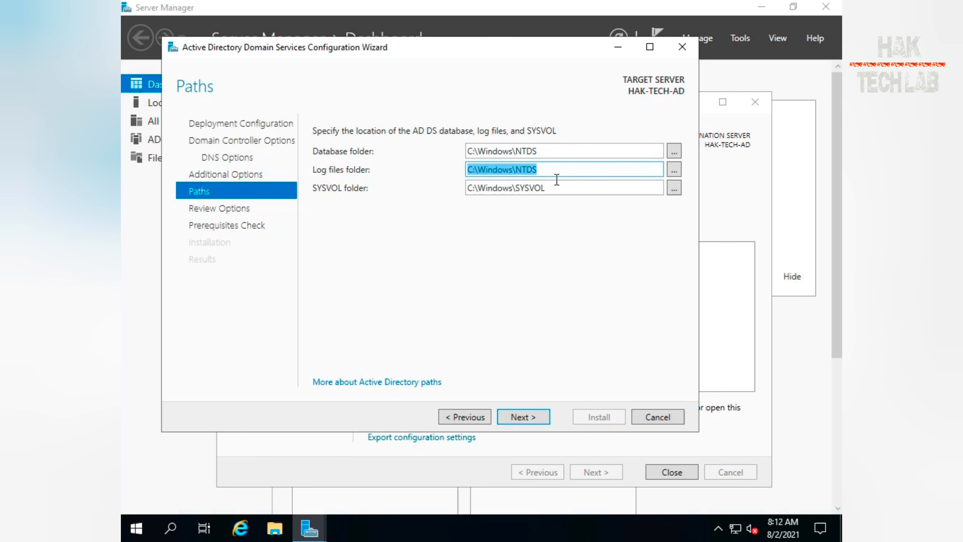
{"action": "left_click", "coordinate": [557, 188]}
{"action": "left_click", "coordinate": [541, 292]}
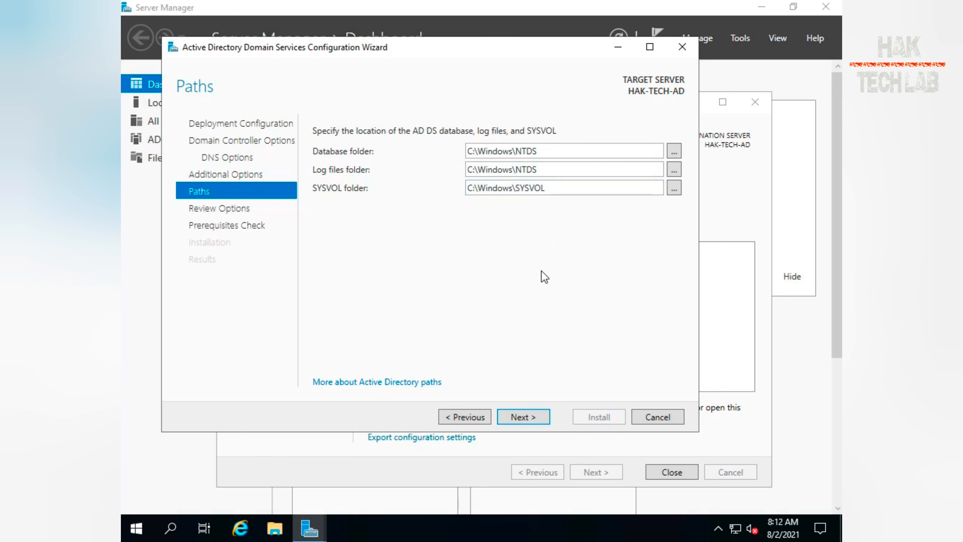
{"action": "left_click", "coordinate": [525, 416]}
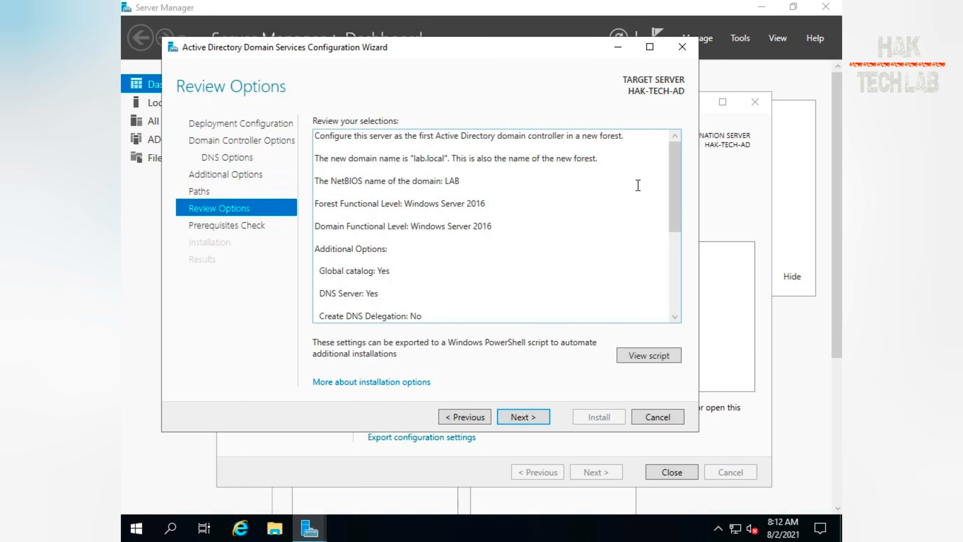
Review the selected configuration options and continue to the prerequisites check
{"action": "left_click_drag", "start_coordinate": [671, 159], "coordinate": [685, 142]}
{"action": "key", "text": "ctrl+a"}
{"action": "left_click", "coordinate": [487, 233]}
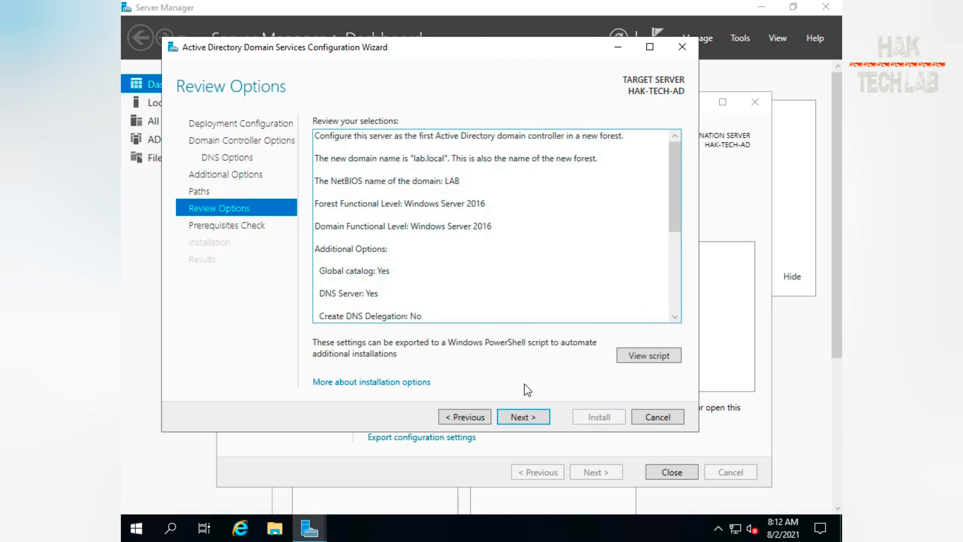
{"action": "left_click", "coordinate": [526, 418]}
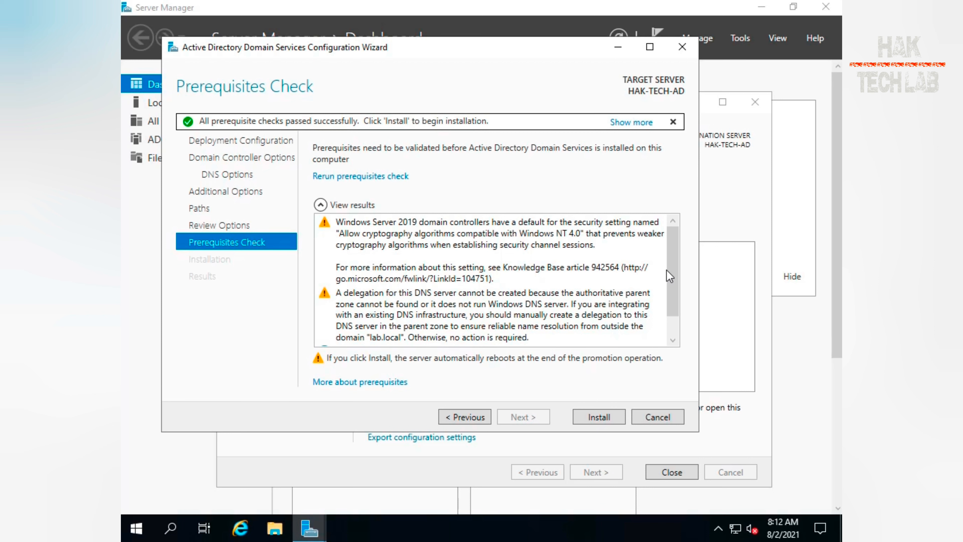
Start the domain controller installation from the prerequisites check and dismiss the sign-out notice
{"action": "left_click_drag", "start_coordinate": [667, 271], "coordinate": [675, 235]}
{"action": "left_click", "coordinate": [606, 410]}
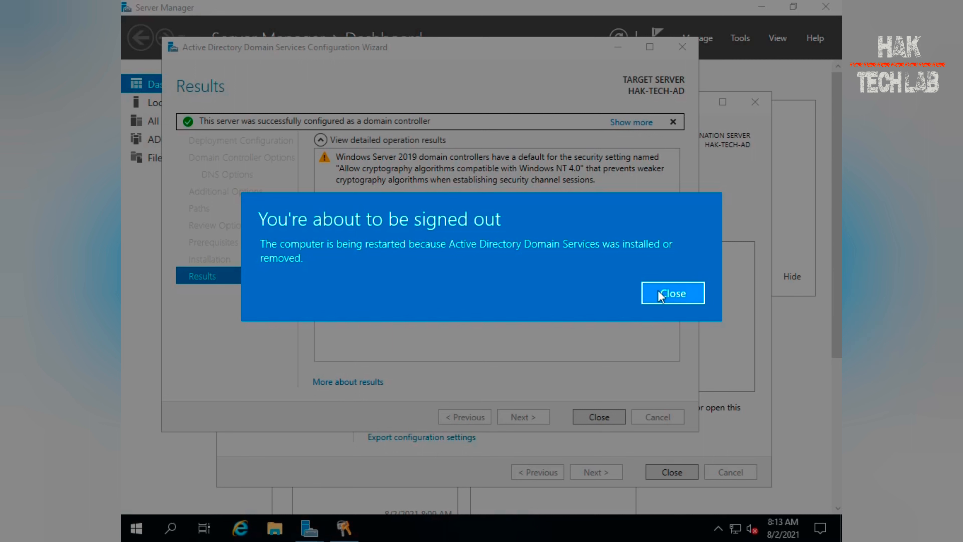
{"action": "left_click", "coordinate": [674, 293]}
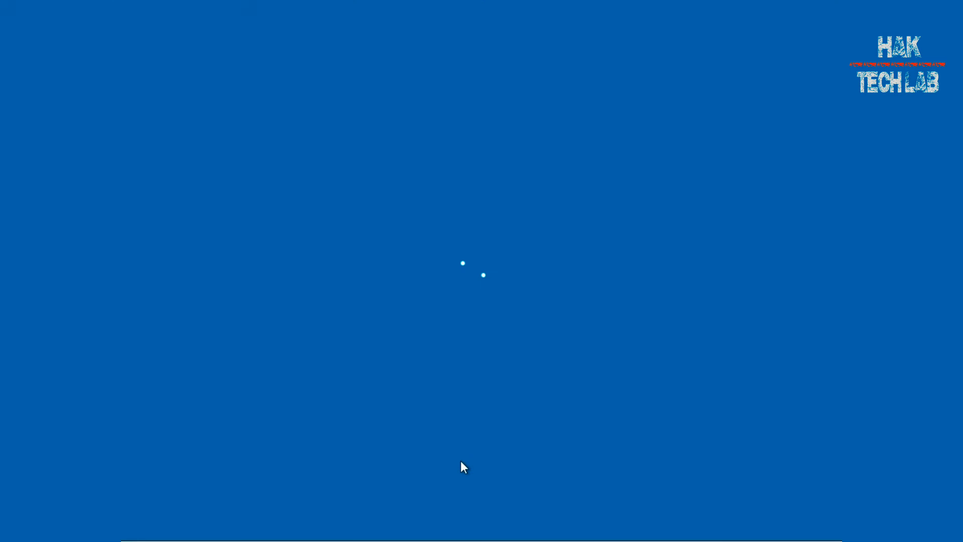
Sign in to the server as LAB\Administrator by entering the account password
{"action": "key", "text": "ctrl+alt+Delete"}
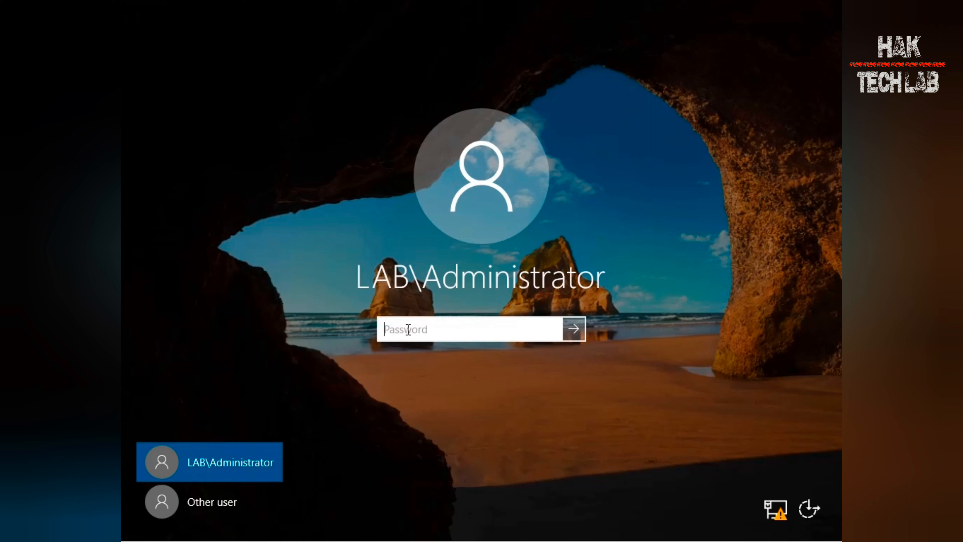
{"action": "type", "text": "P@ssw0rd"}
{"action": "key", "text": "Return"}
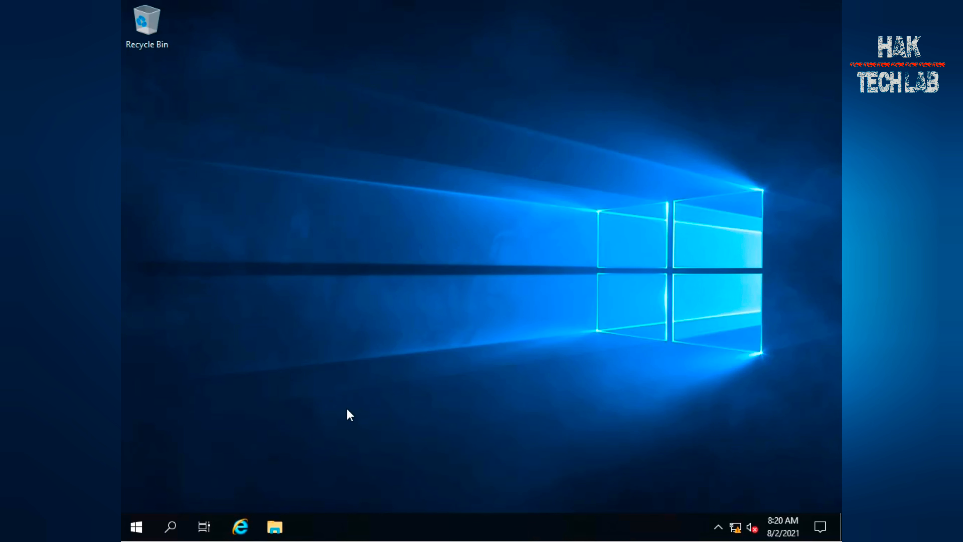
Open Server Manager from the Start menu and view the AD DS role page
{"action": "left_click", "coordinate": [138, 527]}
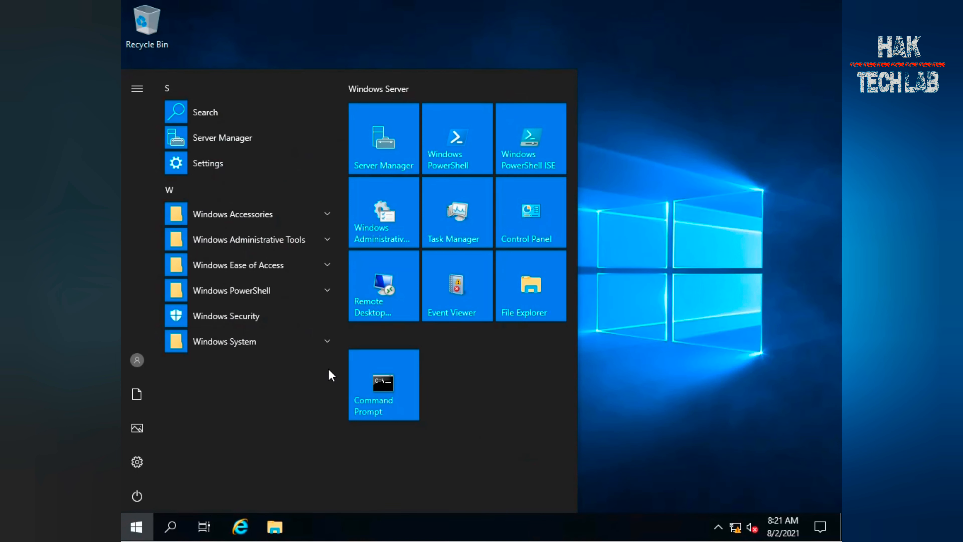
{"action": "left_click", "coordinate": [406, 166]}
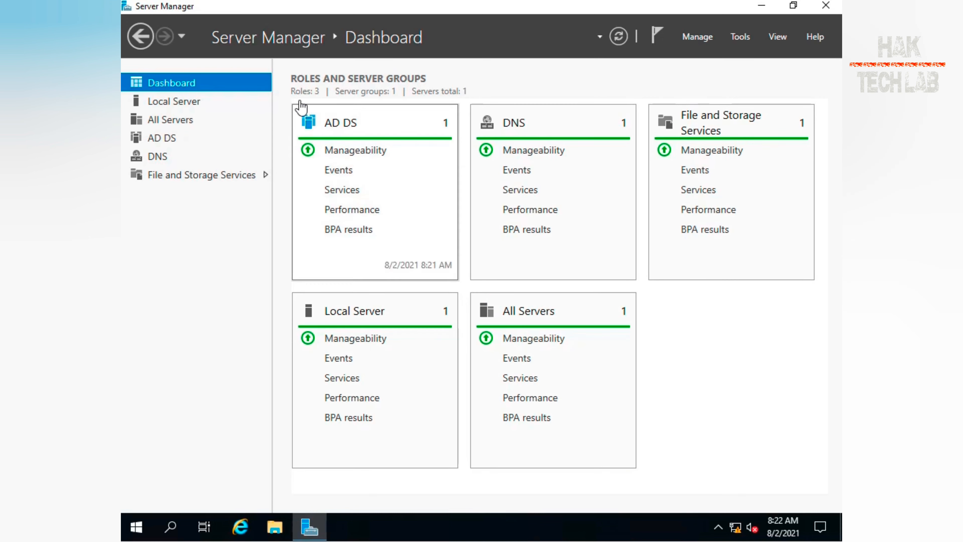
{"action": "left_click", "coordinate": [162, 139]}
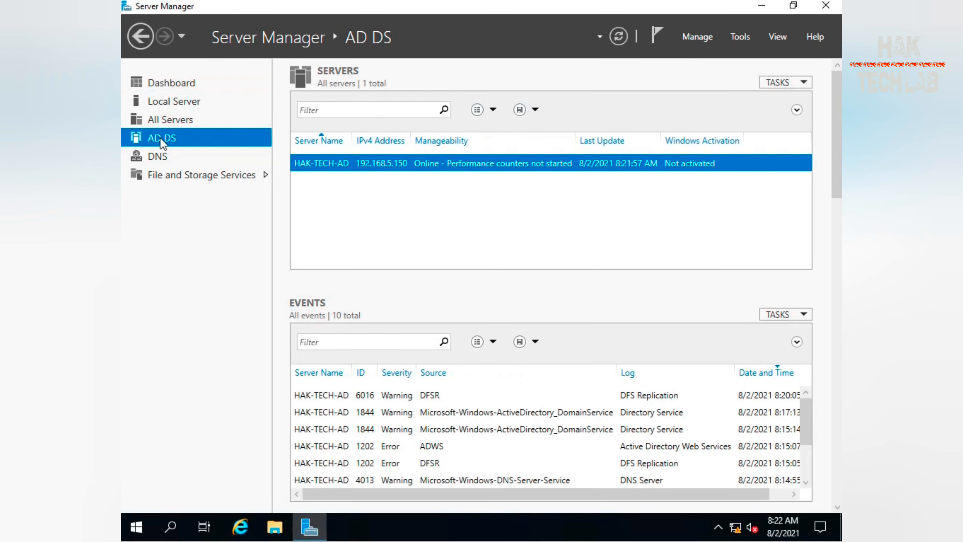
{"action": "scroll", "coordinate": [609, 325], "scroll_direction": "down", "scroll_amount": 1}
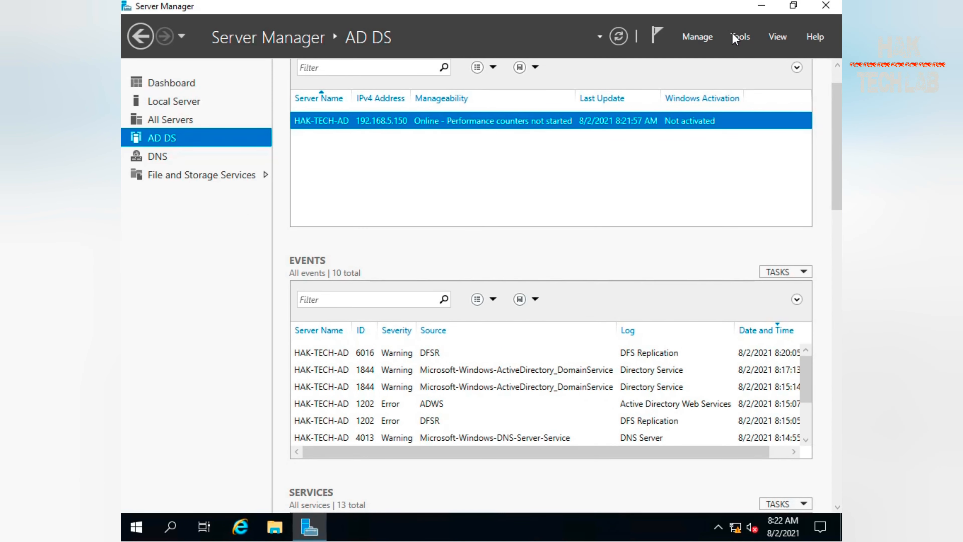
Open Active Directory Users and Computers from Server Manager's tools and maximize its window
{"action": "left_click", "coordinate": [739, 36]}
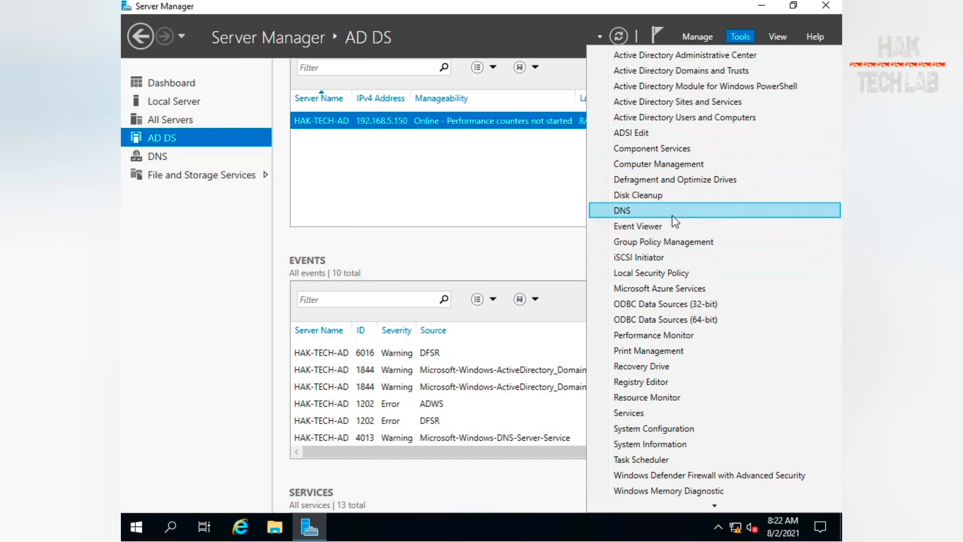
{"action": "left_click", "coordinate": [695, 117]}
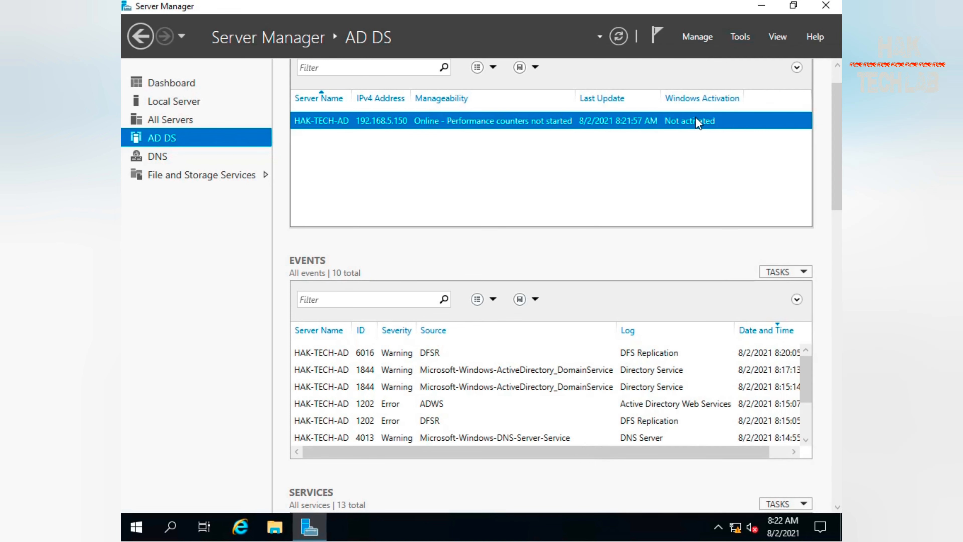
{"action": "left_click", "coordinate": [762, 5]}
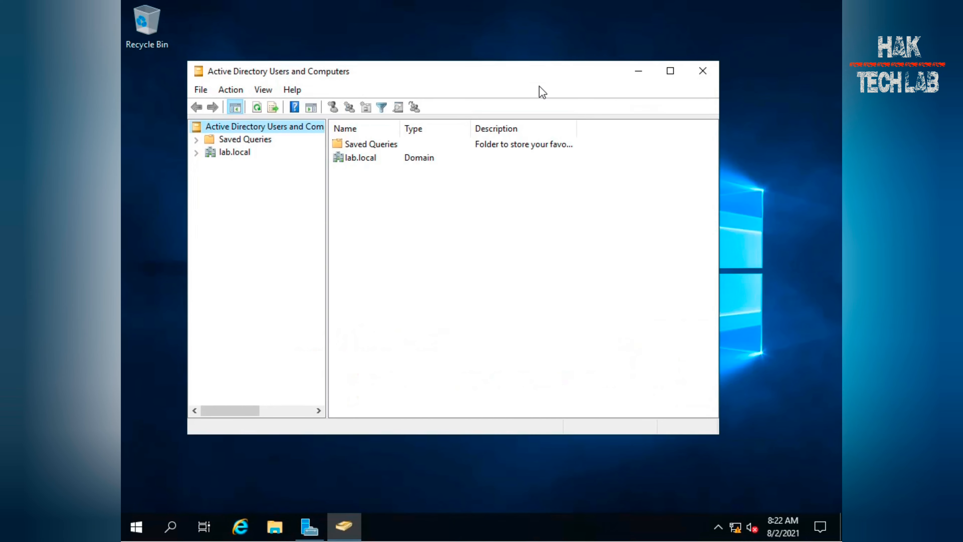
{"action": "double_click", "coordinate": [533, 63]}
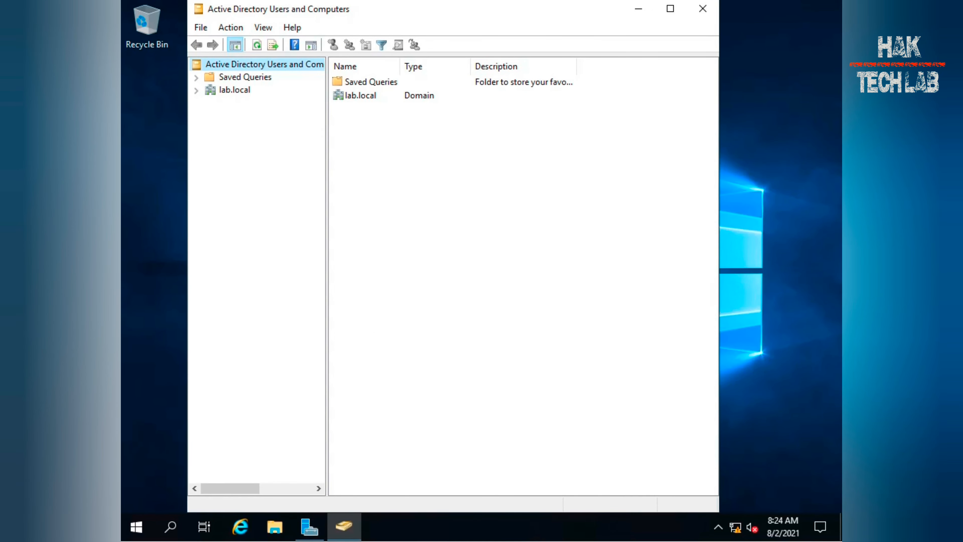
Expand the lab.local domain and browse its Users, Computers and Domain Controllers containers
{"action": "left_click", "coordinate": [215, 93]}
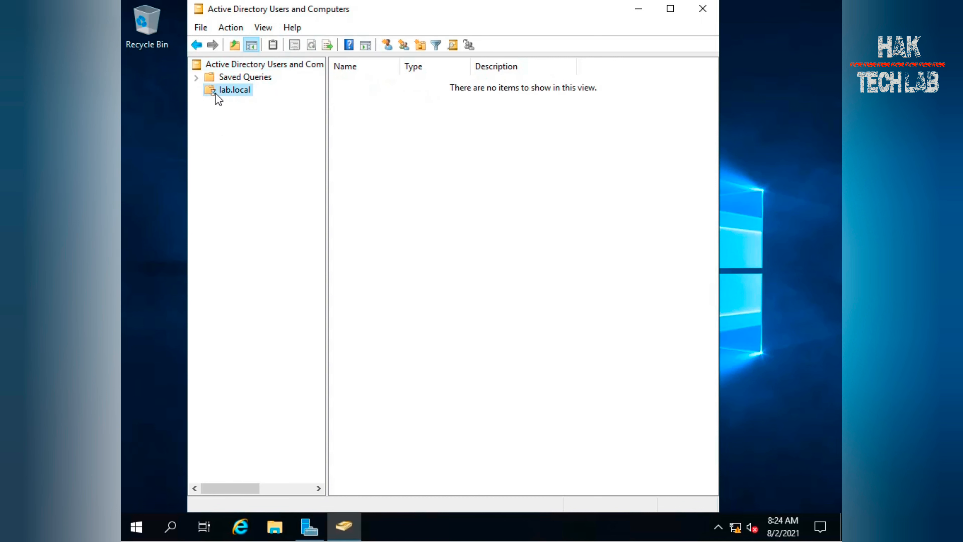
{"action": "left_click", "coordinate": [196, 91]}
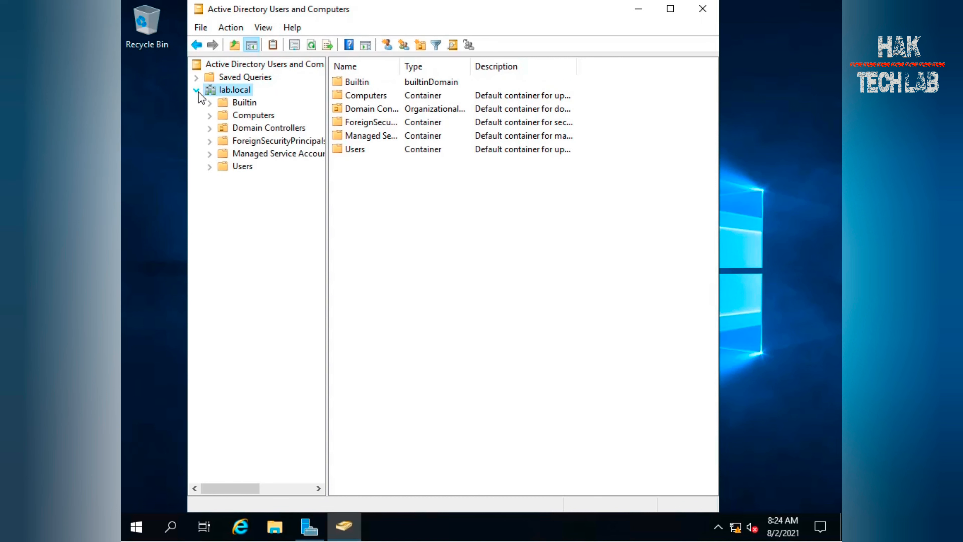
{"action": "left_click", "coordinate": [247, 166]}
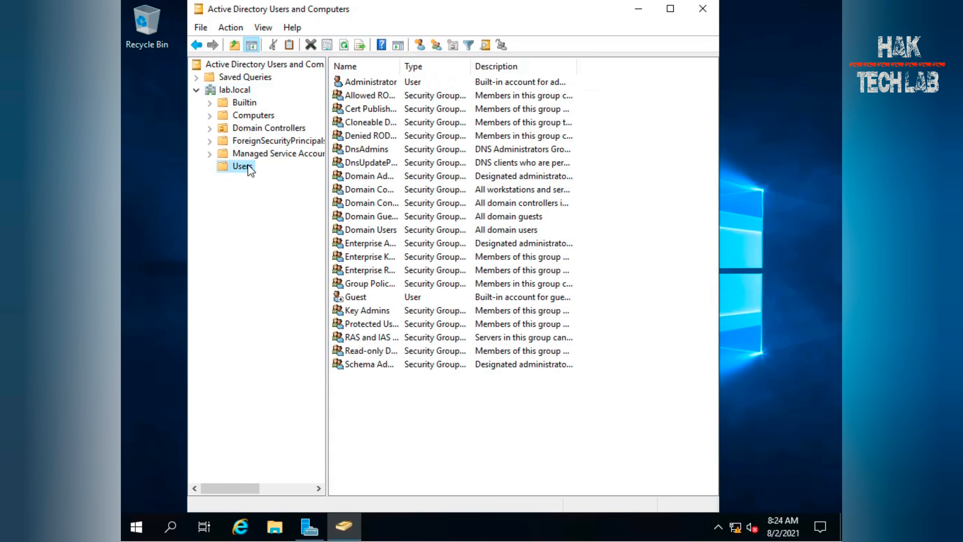
{"action": "double_click", "coordinate": [400, 66]}
{"action": "left_click", "coordinate": [241, 120]}
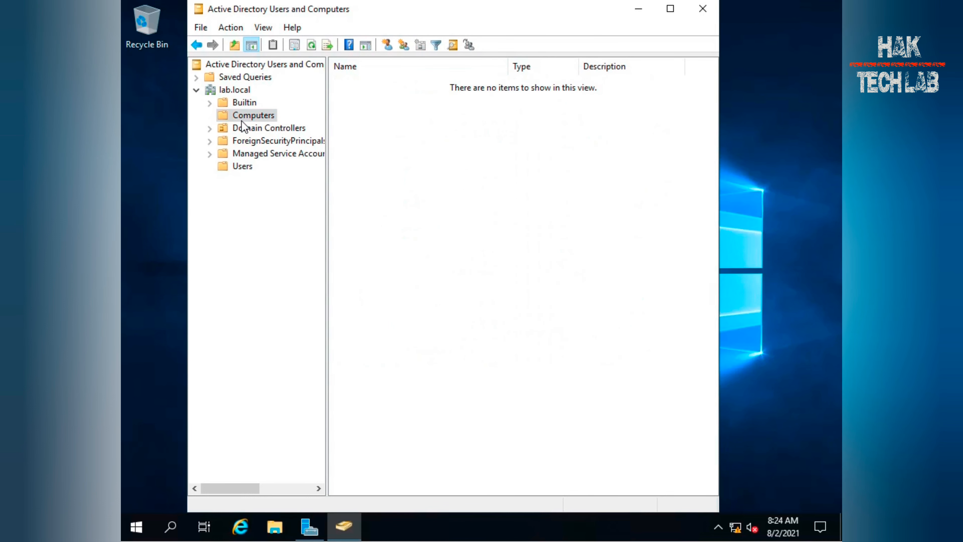
{"action": "left_click", "coordinate": [243, 130]}
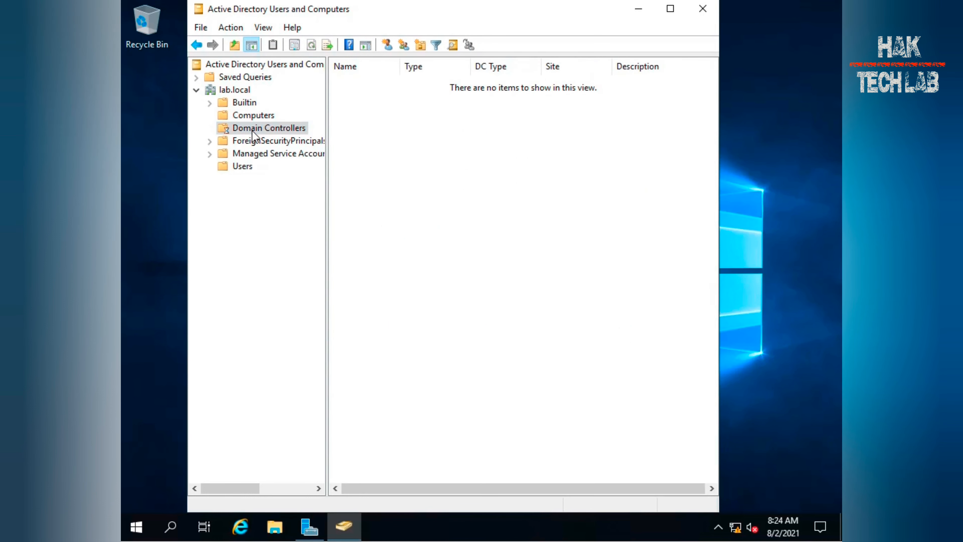
{"action": "double_click", "coordinate": [401, 66]}
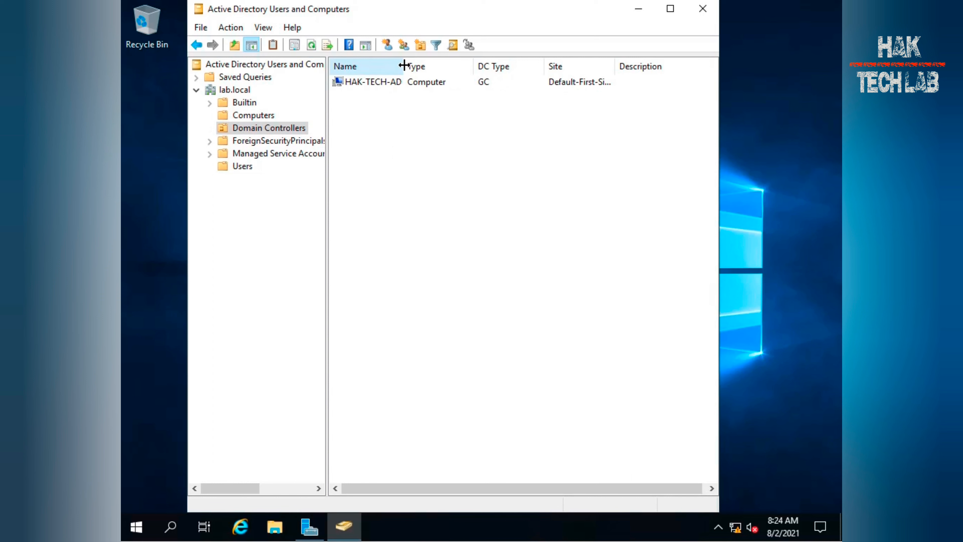
{"action": "left_click", "coordinate": [429, 86]}
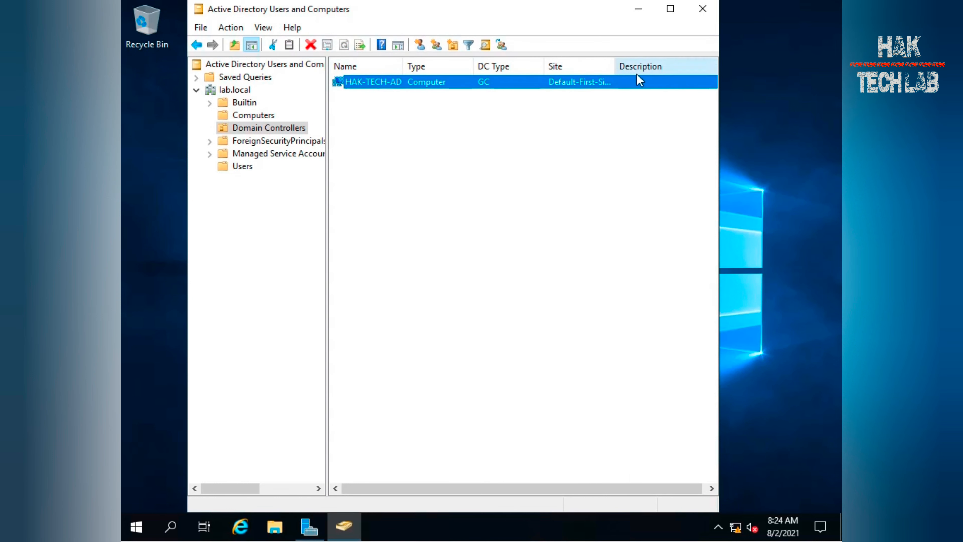
{"action": "double_click", "coordinate": [615, 66]}
{"action": "left_click", "coordinate": [671, 8]}
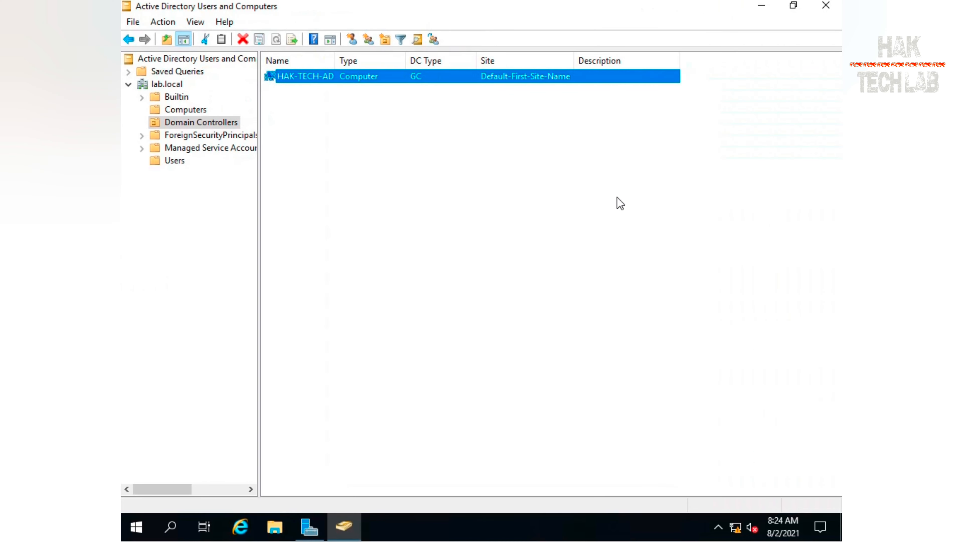
{"action": "left_click", "coordinate": [424, 224]}
{"action": "left_click", "coordinate": [170, 86]}
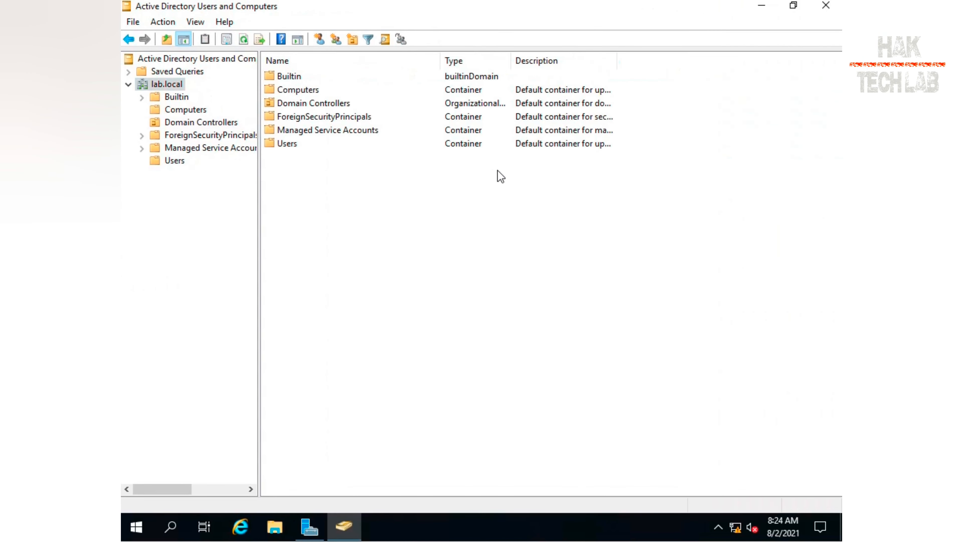
Return to Server Manager, open DNS Manager from the tools list and maximize it
{"action": "left_click", "coordinate": [347, 530]}
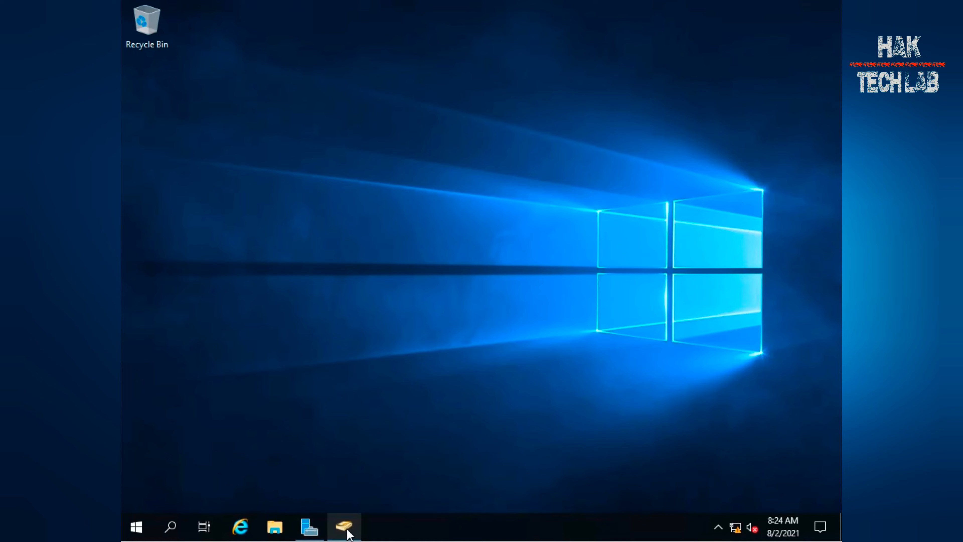
{"action": "left_click", "coordinate": [313, 525]}
{"action": "left_click", "coordinate": [739, 37]}
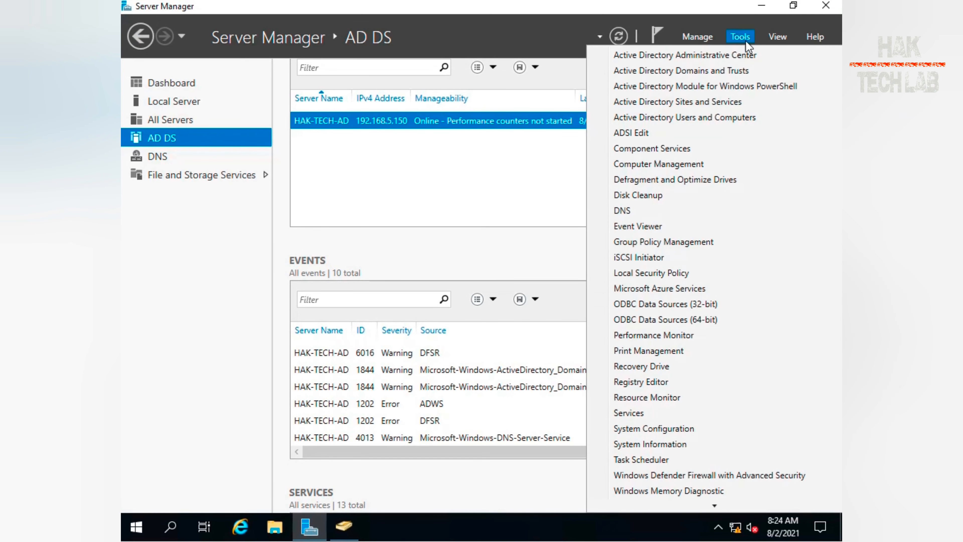
{"action": "left_click", "coordinate": [651, 210]}
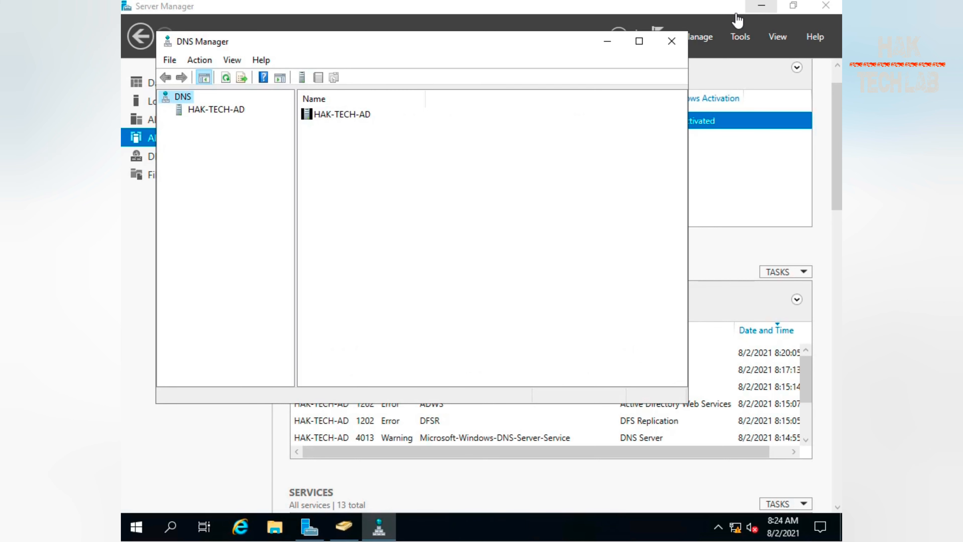
{"action": "double_click", "coordinate": [541, 41]}
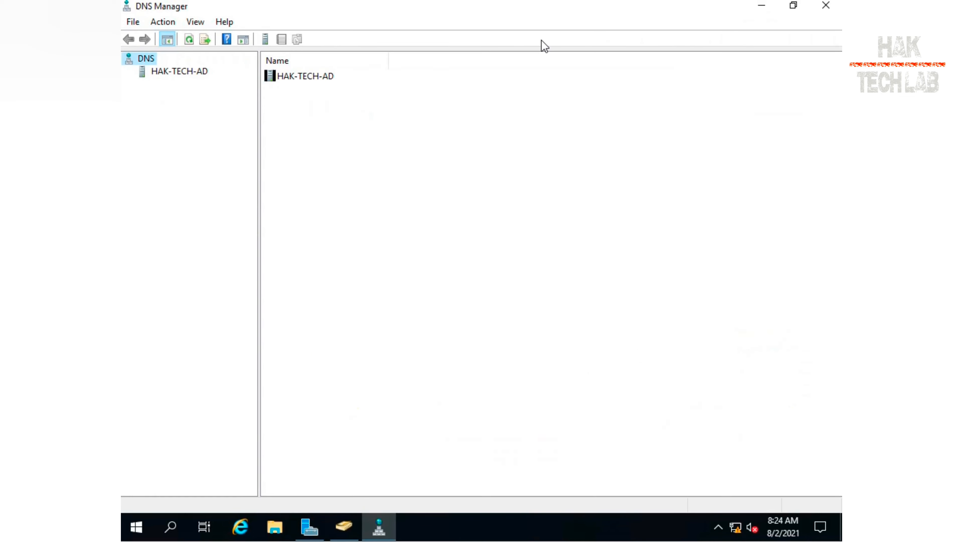
Expand the HAK-TECH-AD DNS server and inspect the lab.local forward lookup zone records and reverse lookup zones
{"action": "left_click", "coordinate": [159, 73]}
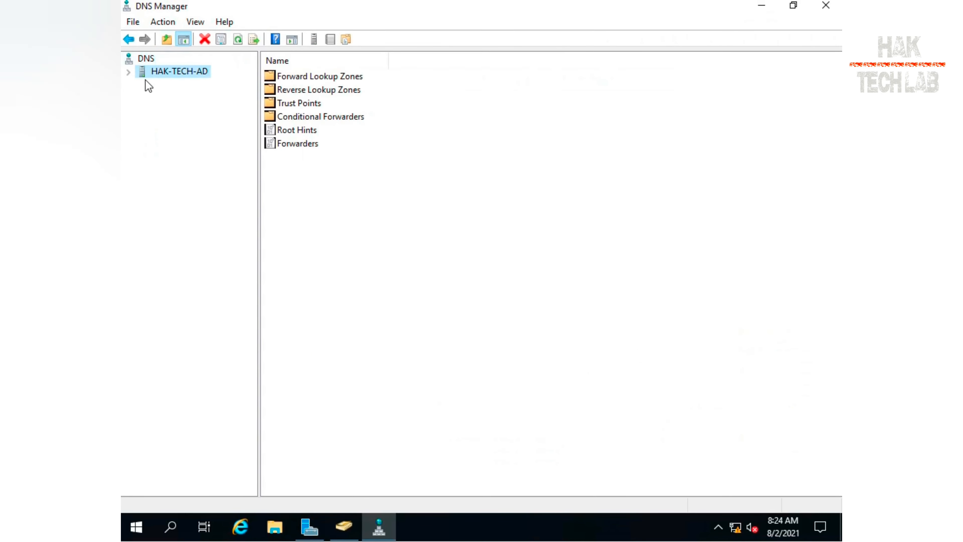
{"action": "left_click", "coordinate": [129, 72]}
{"action": "left_click", "coordinate": [184, 88]}
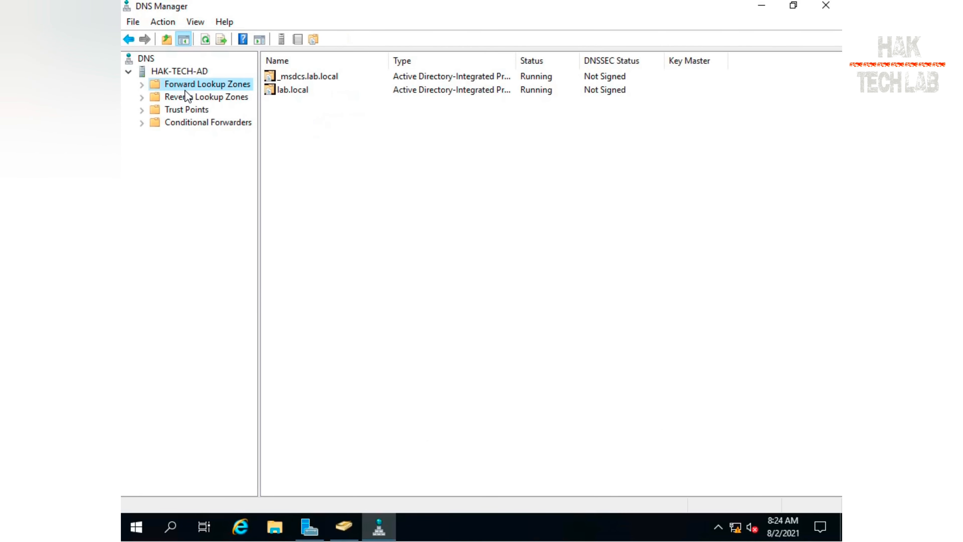
{"action": "double_click", "coordinate": [185, 89]}
{"action": "double_click", "coordinate": [187, 109]}
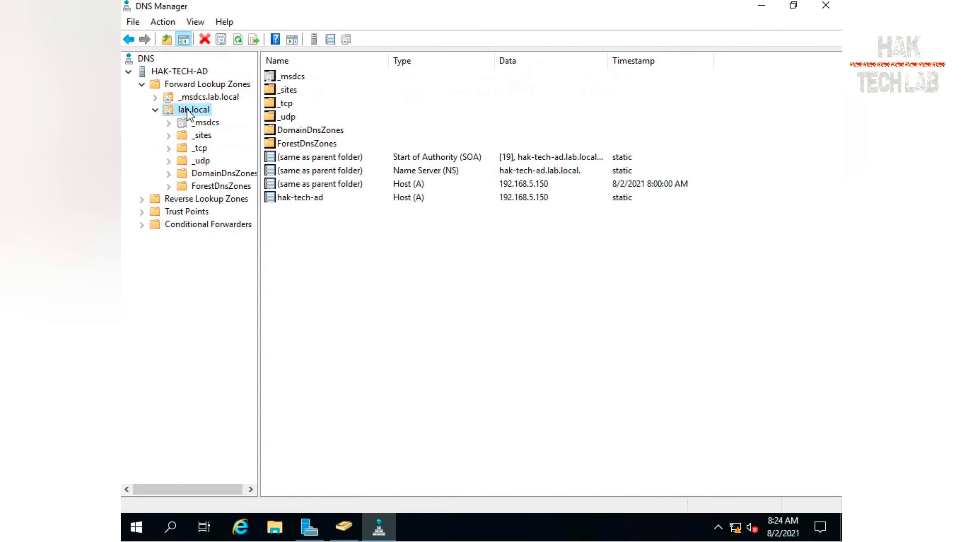
{"action": "left_click", "coordinate": [314, 199]}
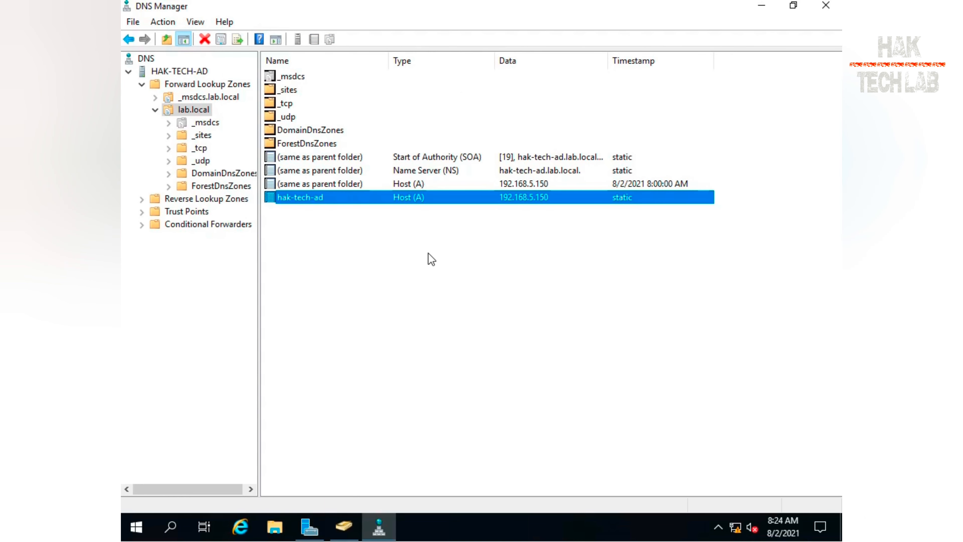
{"action": "left_click", "coordinate": [465, 172]}
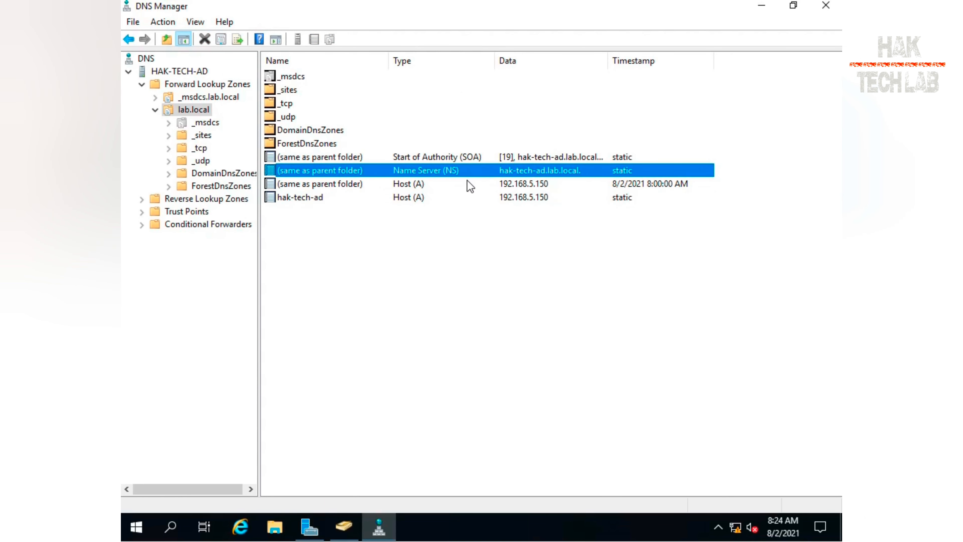
{"action": "left_click", "coordinate": [445, 193]}
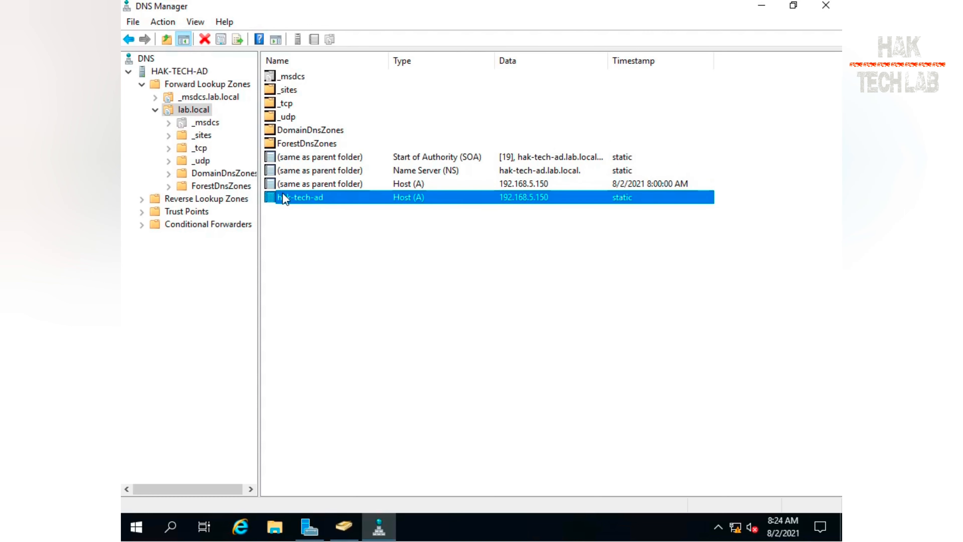
{"action": "left_click", "coordinate": [207, 124]}
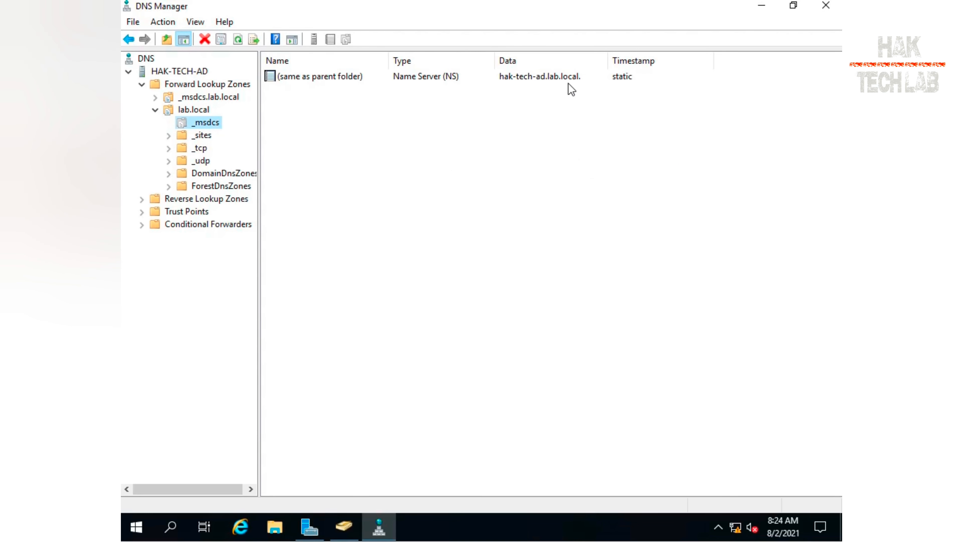
{"action": "left_click", "coordinate": [505, 77]}
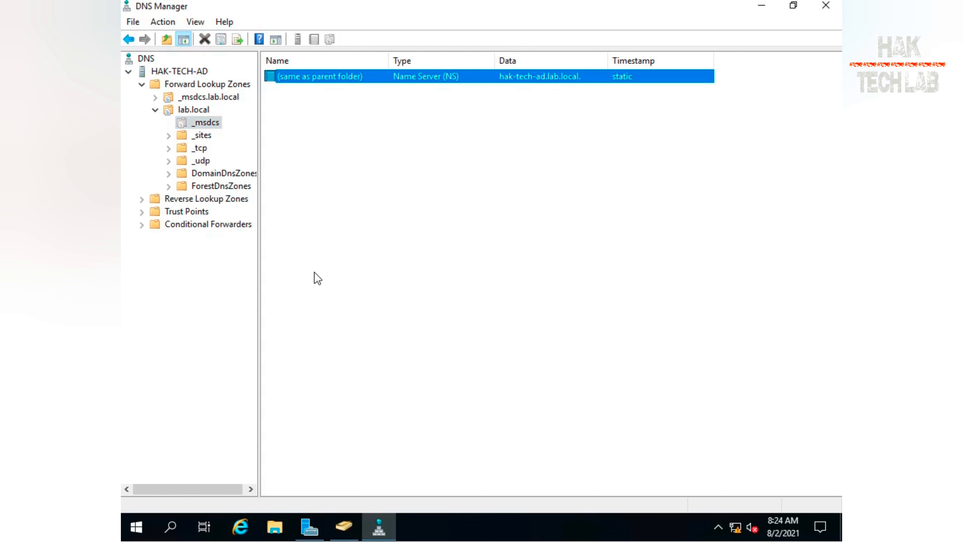
{"action": "left_click", "coordinate": [222, 198]}
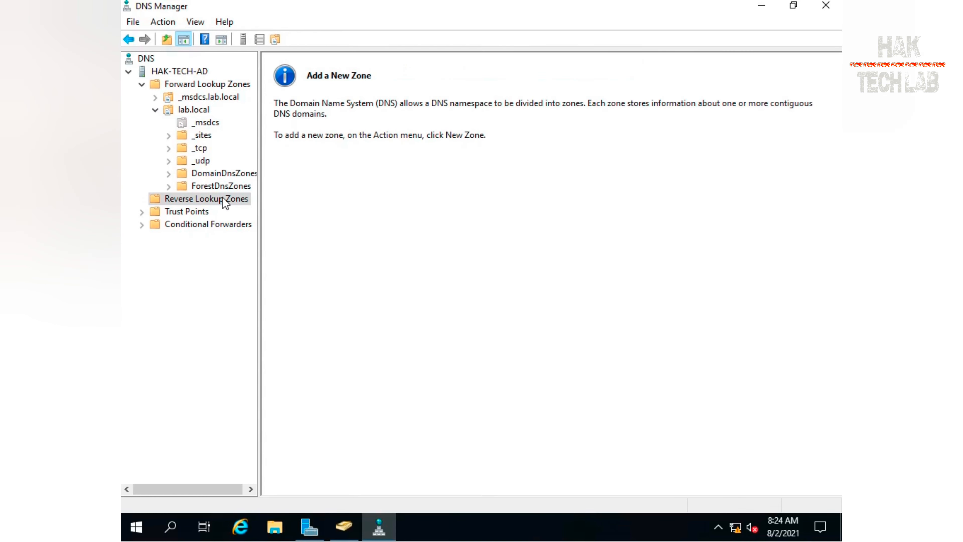
{"action": "left_click", "coordinate": [201, 85]}
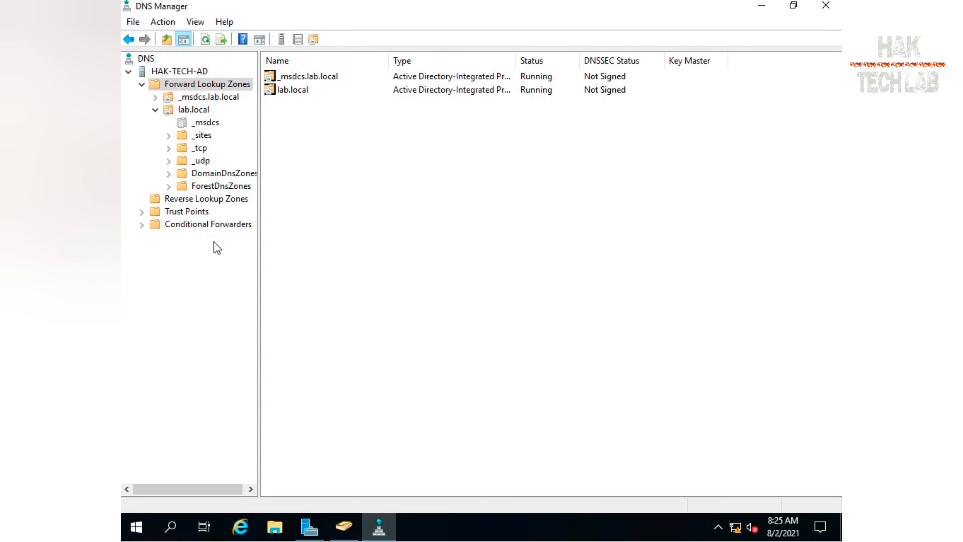